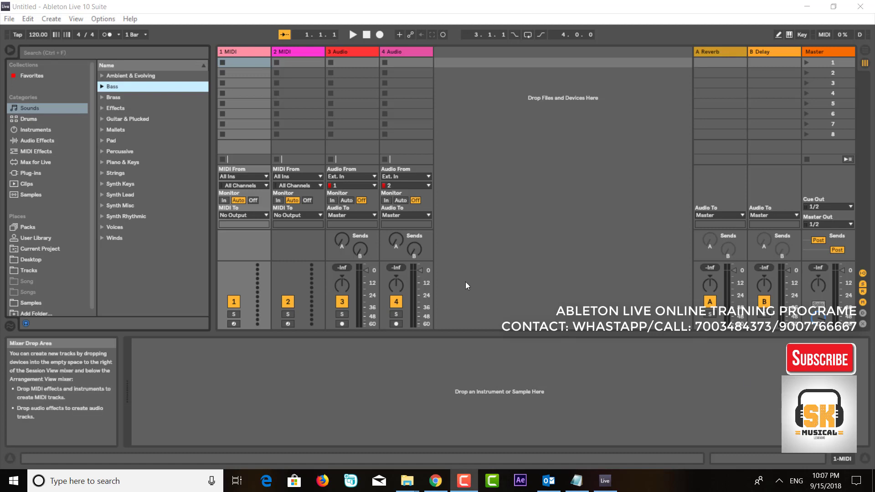
- Show the third-party plug-ins in the browser and select Reverberate-x64
{"action": "left_click", "coordinate": [9, 18]}
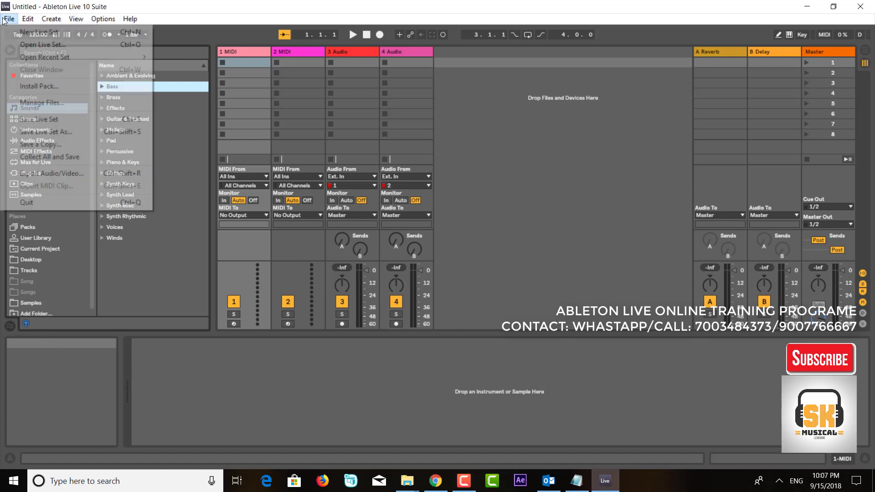
{"action": "left_click", "coordinate": [173, 271]}
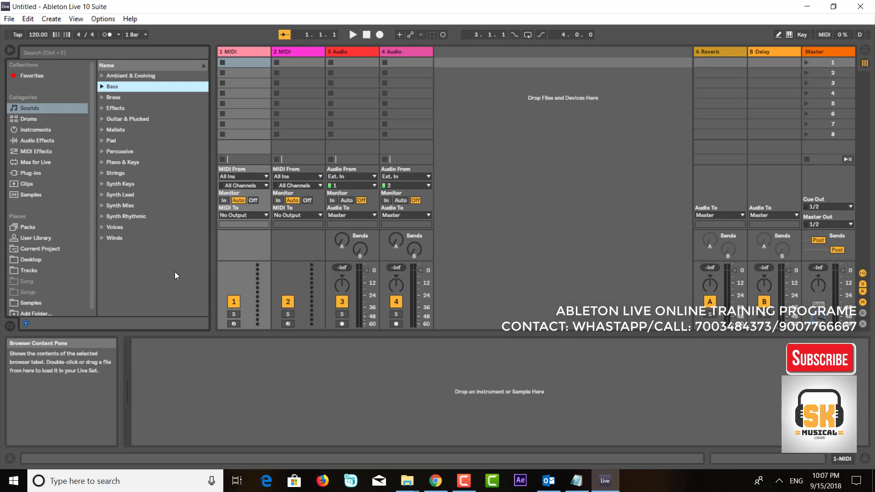
{"action": "left_click", "coordinate": [33, 172]}
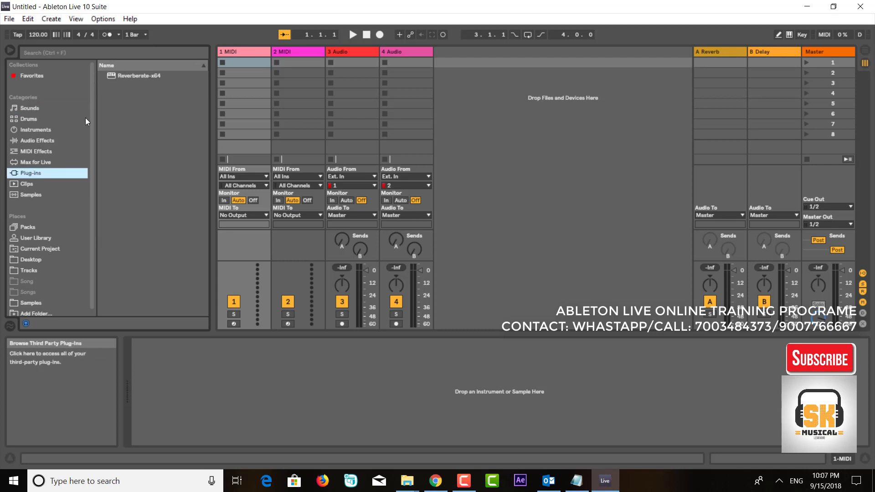
{"action": "left_click", "coordinate": [123, 75]}
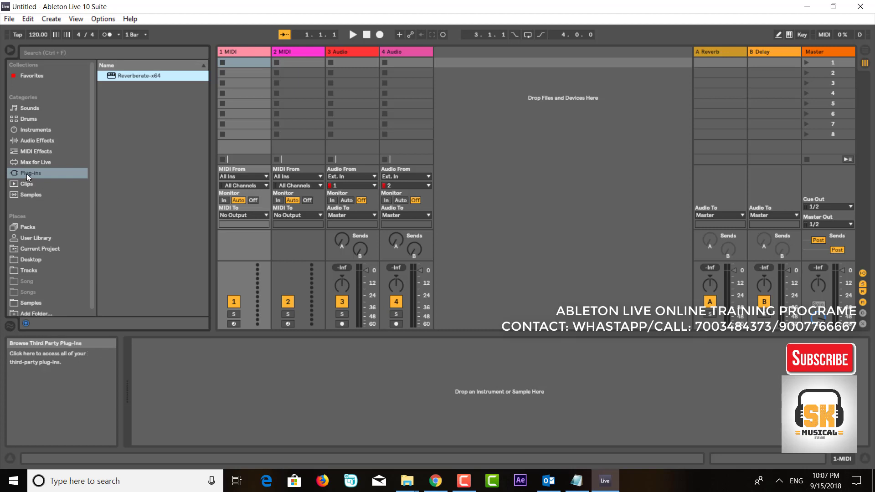
{"action": "scroll", "coordinate": [26, 223], "scroll_direction": "down", "scroll_amount": 2}
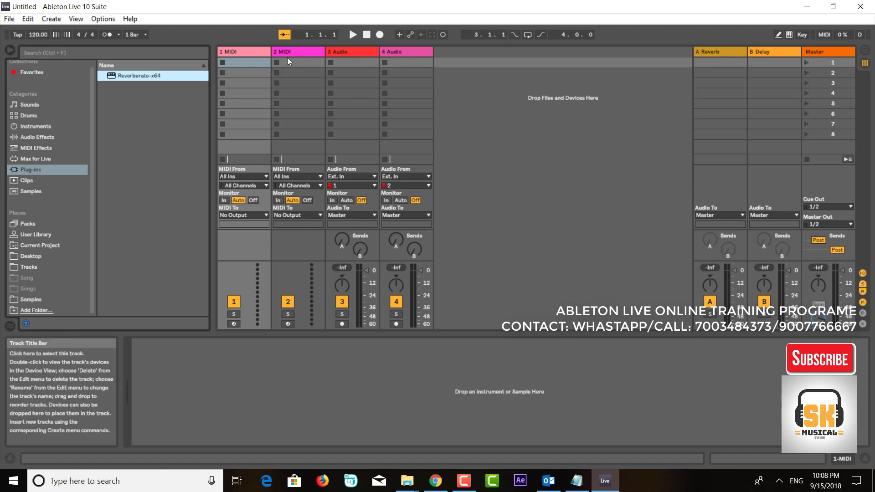
- Delete both MIDI tracks from the set, leaving only the audio tracks
{"action": "right_click", "coordinate": [235, 51]}
{"action": "left_click", "coordinate": [258, 83]}
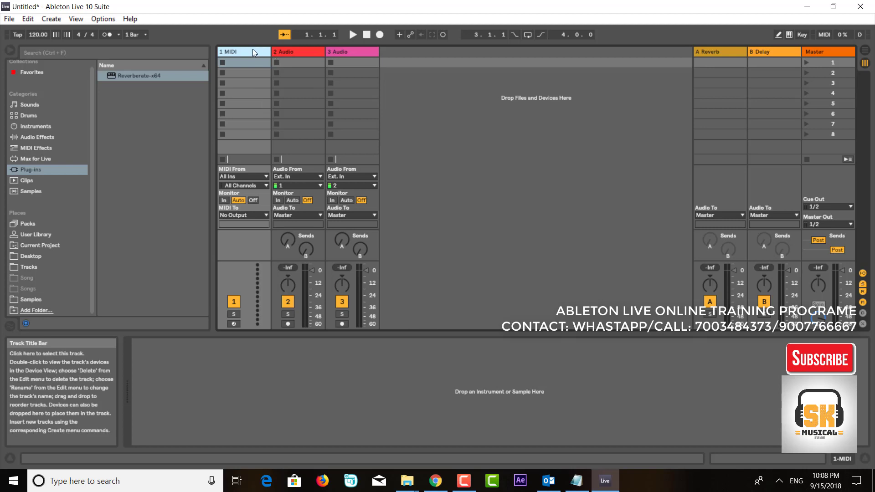
{"action": "right_click", "coordinate": [252, 49]}
{"action": "left_click", "coordinate": [282, 81]}
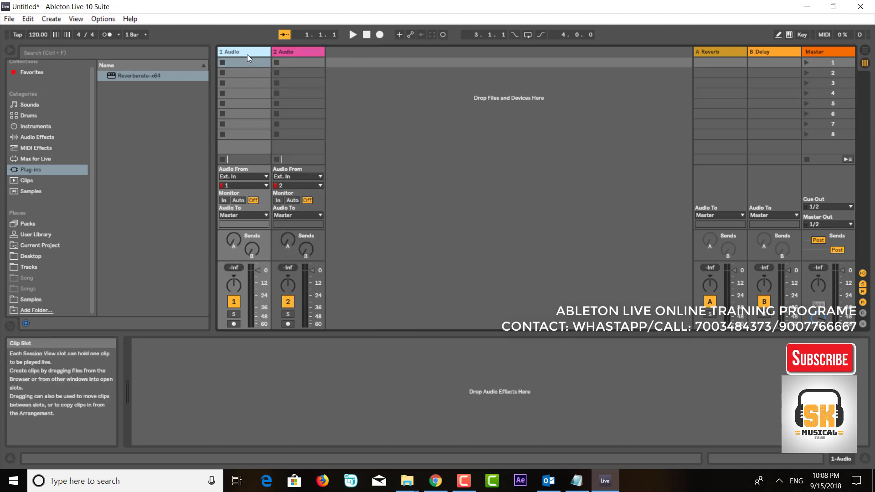
- Insert three more audio tracks after the existing two and switch to Arrangement View
{"action": "right_click", "coordinate": [373, 51]}
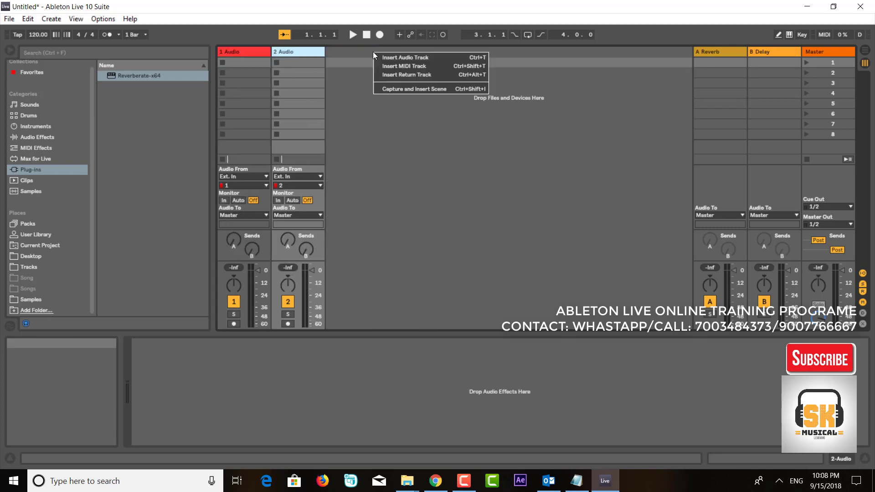
{"action": "left_click", "coordinate": [411, 56]}
{"action": "right_click", "coordinate": [403, 50]}
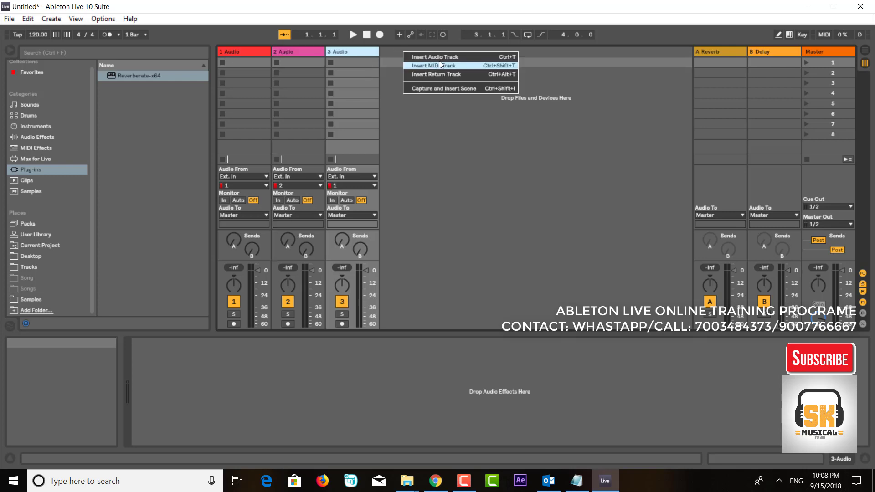
{"action": "left_click", "coordinate": [439, 57]}
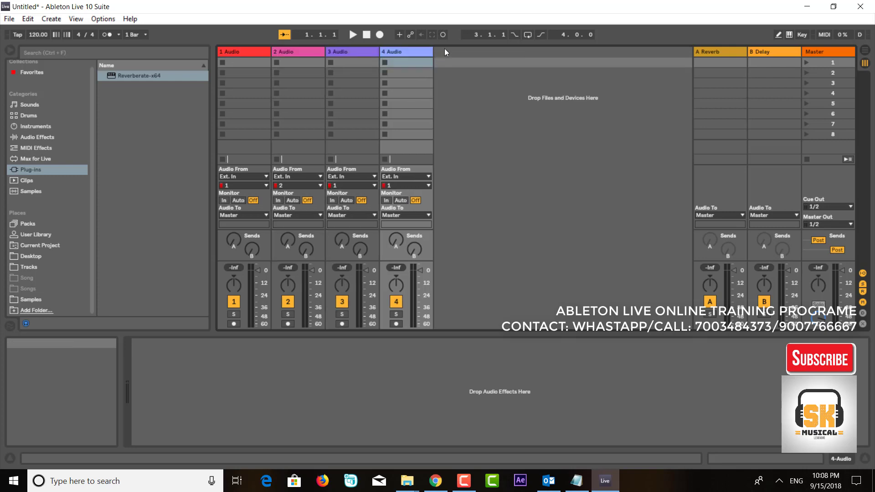
{"action": "right_click", "coordinate": [444, 49]}
{"action": "left_click", "coordinate": [487, 55]}
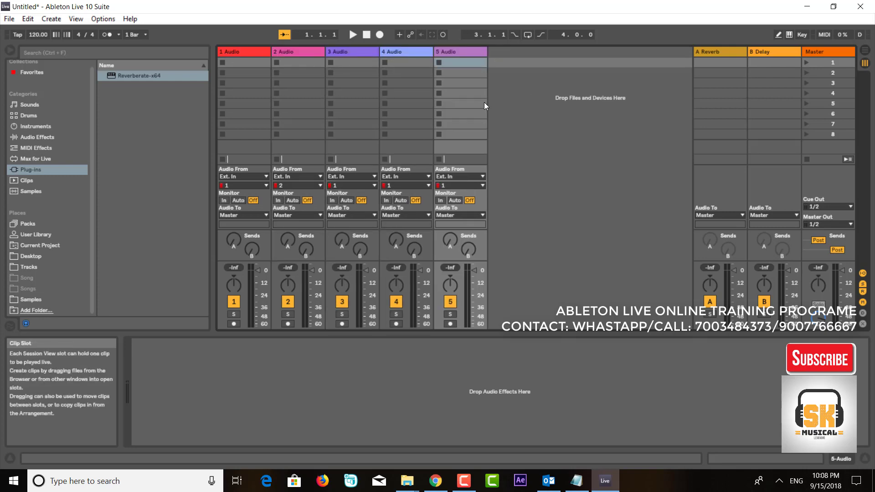
{"action": "left_click", "coordinate": [864, 50]}
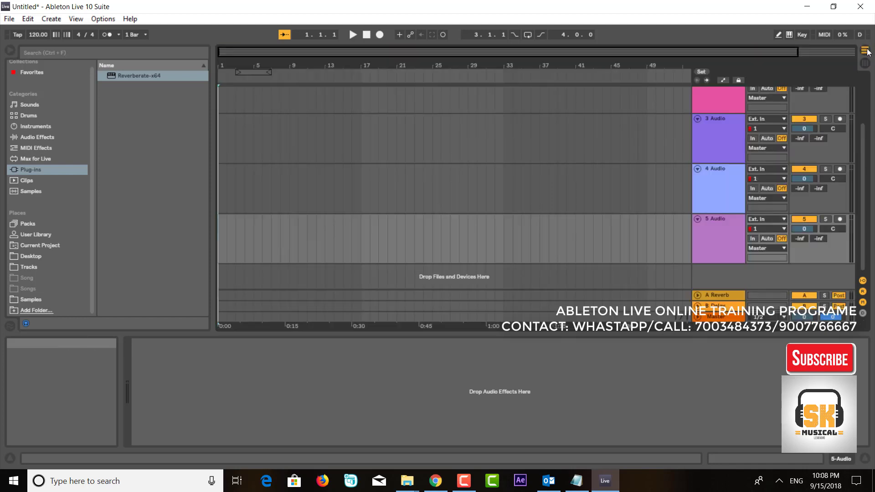
{"action": "scroll", "coordinate": [359, 146], "scroll_direction": "up", "scroll_amount": 3}
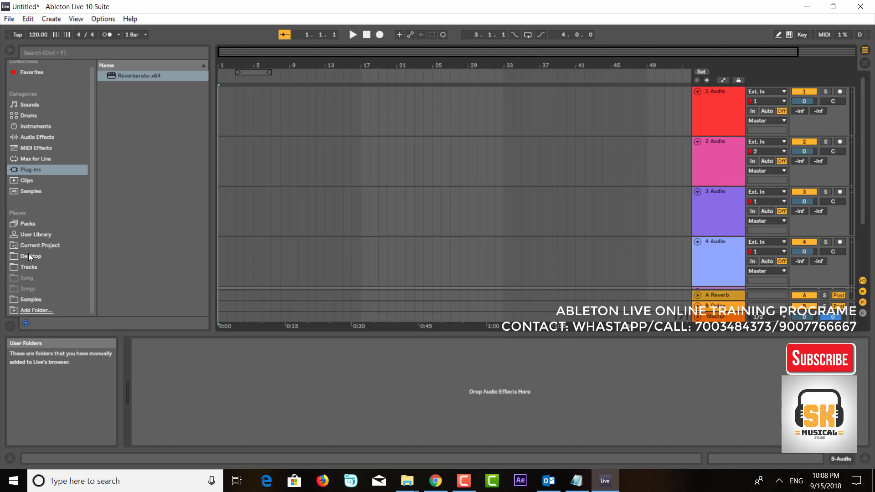
- Add the MIX Final folder from Desktop > Cubase Project to the browser's Places and show its contents
{"action": "left_click", "coordinate": [30, 311]}
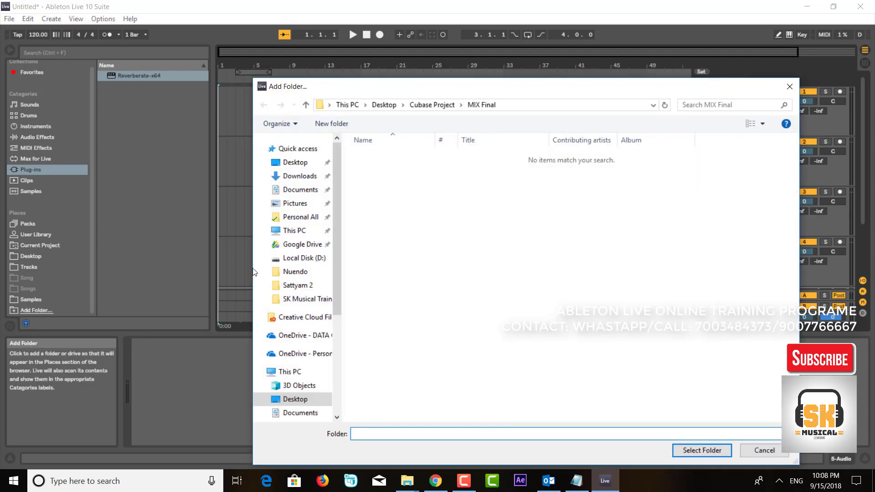
{"action": "left_click", "coordinate": [433, 104]}
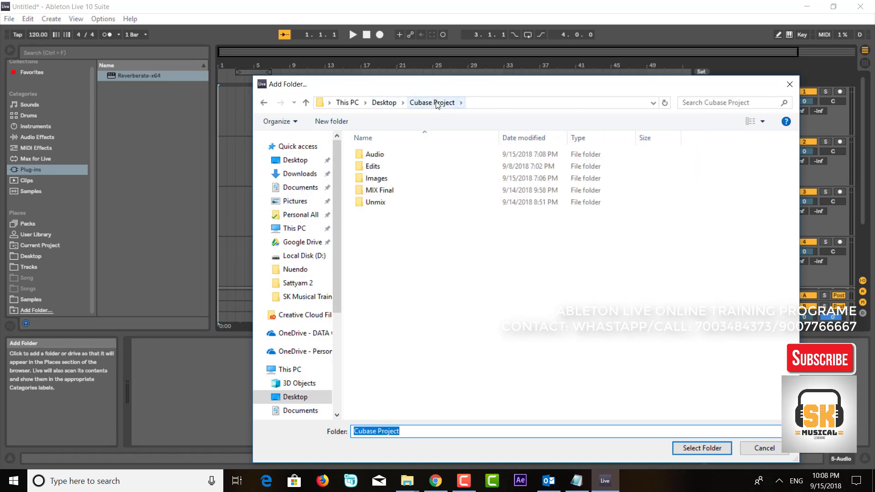
{"action": "double_click", "coordinate": [385, 194]}
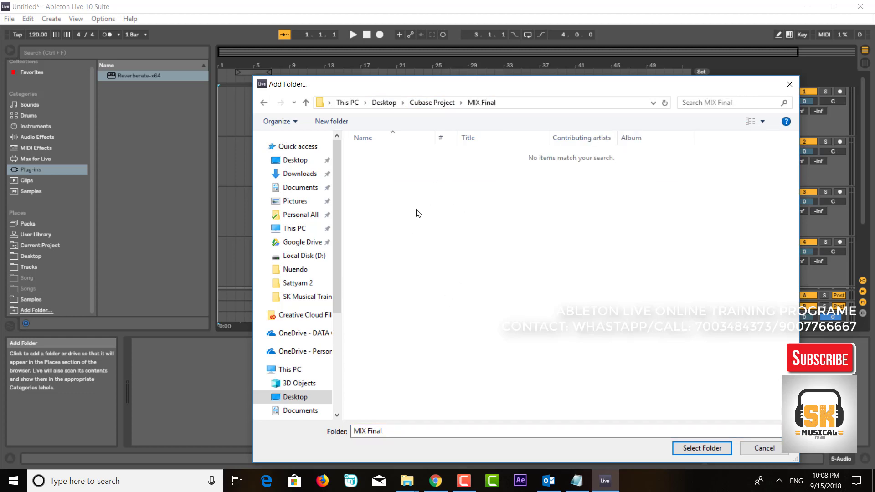
{"action": "left_click", "coordinate": [703, 448]}
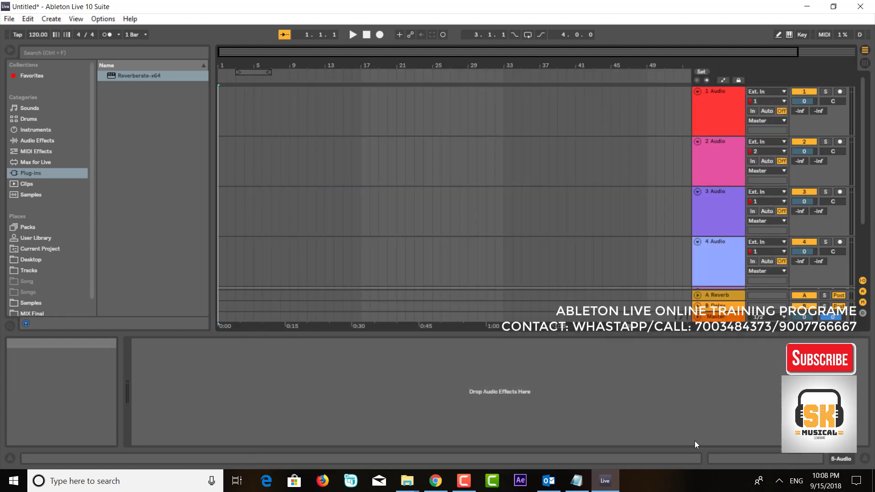
{"action": "left_click", "coordinate": [26, 312]}
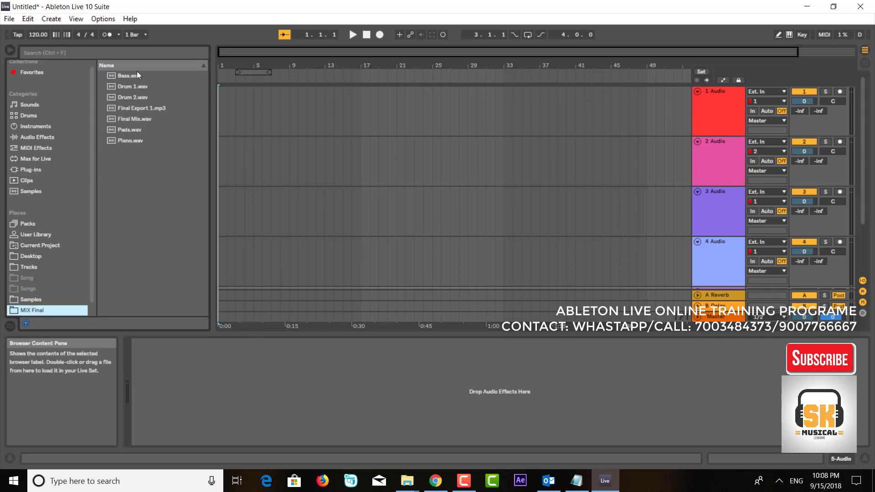
- Place Drum 1.wav, Drum 2.wav, Piano.wav, Pads.wav and Bass.wav at bar 1 on audio tracks 1 to 5, in that order
{"action": "left_click_drag", "start_coordinate": [135, 85], "coordinate": [220, 109]}
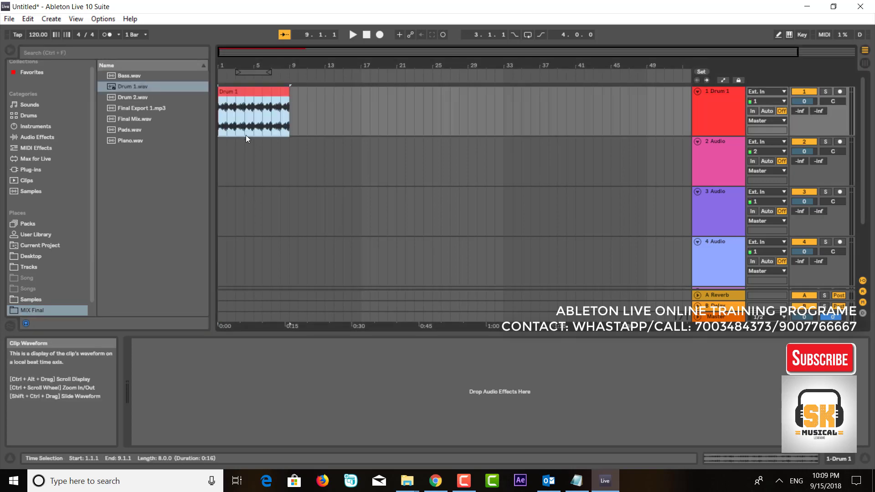
{"action": "left_click_drag", "start_coordinate": [130, 96], "coordinate": [220, 160]}
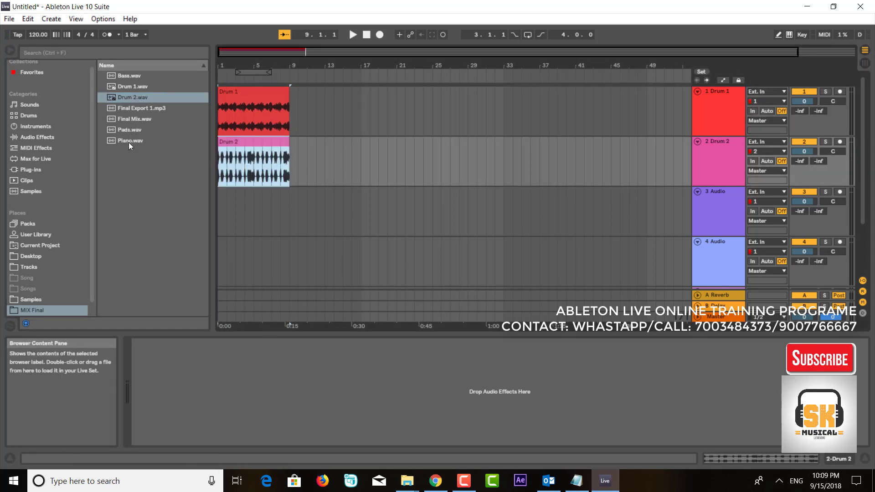
{"action": "left_click_drag", "start_coordinate": [129, 142], "coordinate": [223, 212]}
{"action": "left_click_drag", "start_coordinate": [125, 127], "coordinate": [227, 248]}
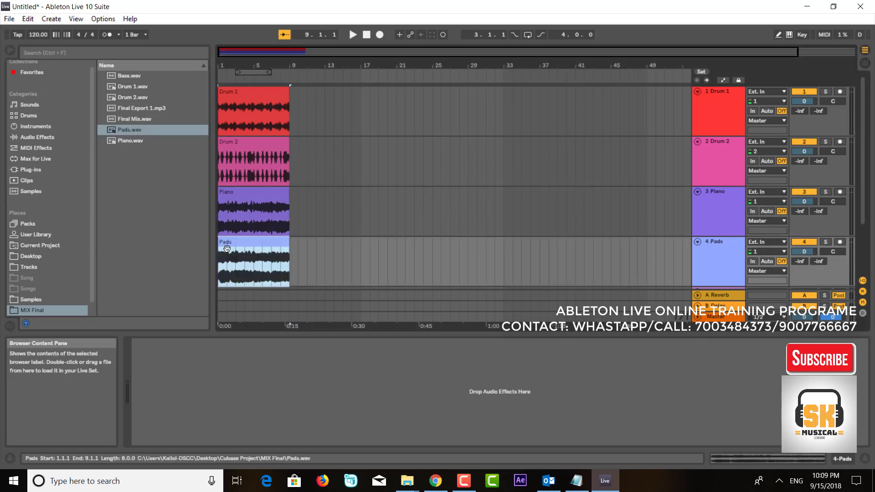
{"action": "key", "text": "ctrl+t"}
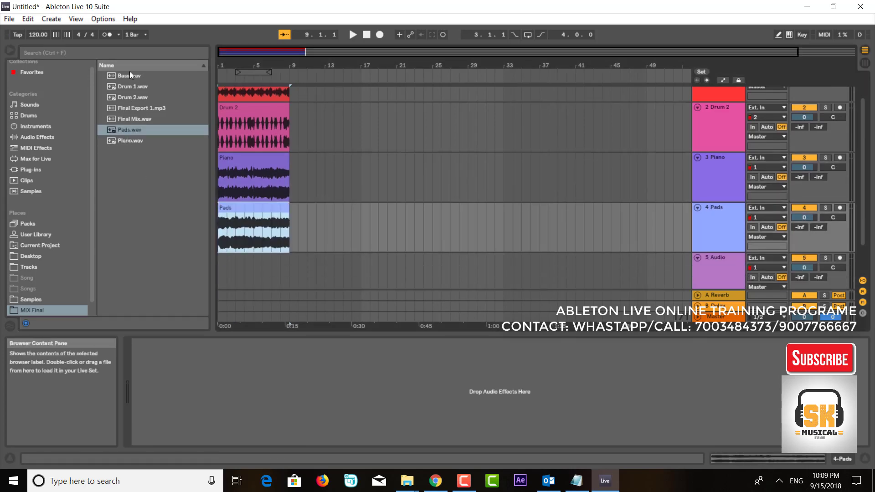
{"action": "left_click_drag", "start_coordinate": [129, 73], "coordinate": [217, 262]}
{"action": "left_click_drag", "start_coordinate": [130, 75], "coordinate": [236, 262]}
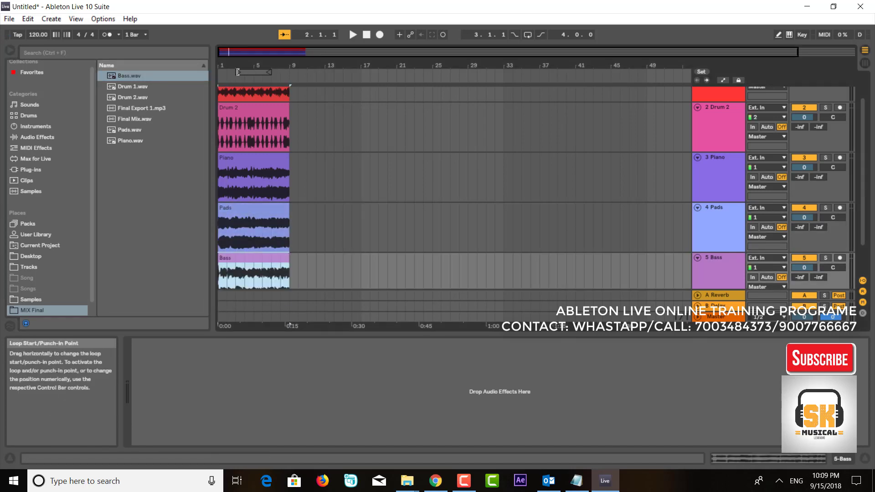
- Set the arrangement loop to start at 1.1.1 with a length of 8 bars, covering the clips, and turn looping on
{"action": "left_click_drag", "start_coordinate": [236, 72], "coordinate": [204, 68]}
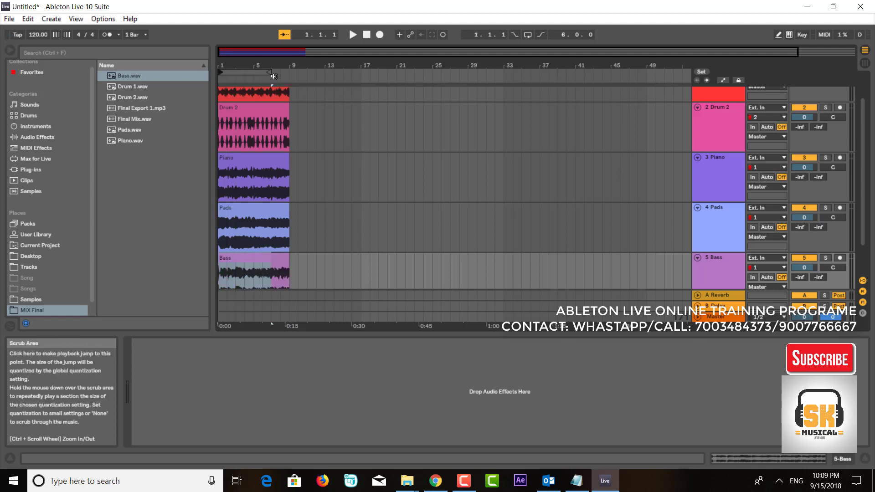
{"action": "left_click_drag", "start_coordinate": [271, 73], "coordinate": [289, 79]}
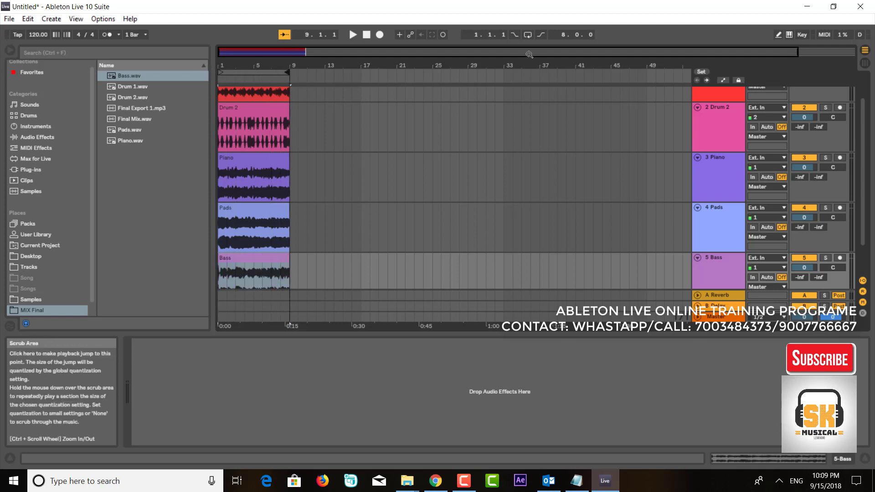
{"action": "left_click", "coordinate": [529, 35]}
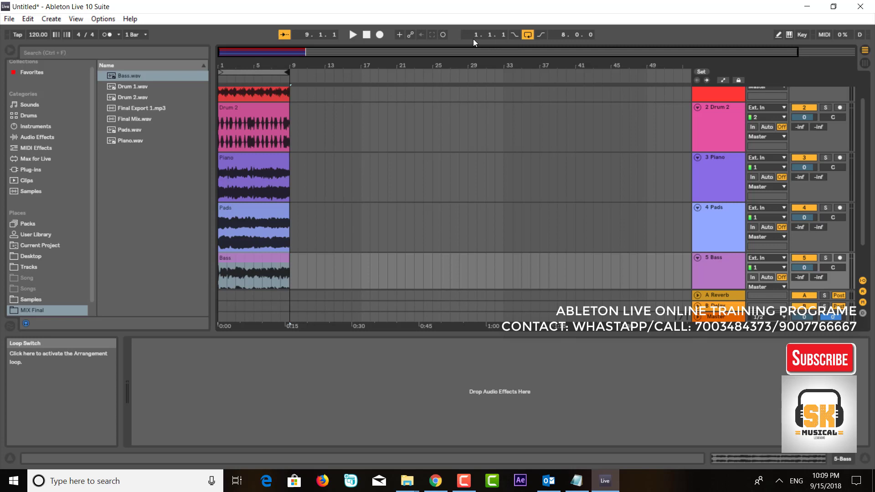
- Play the looped arrangement to hear all five clips together, examine their waveforms up close, and return playback to the start
{"action": "left_click", "coordinate": [354, 33]}
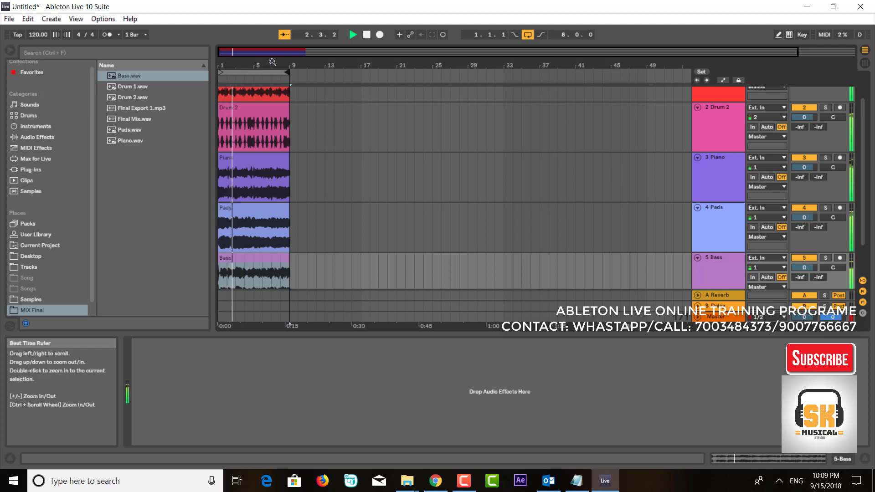
{"action": "left_click_drag", "start_coordinate": [270, 65], "coordinate": [354, 91]}
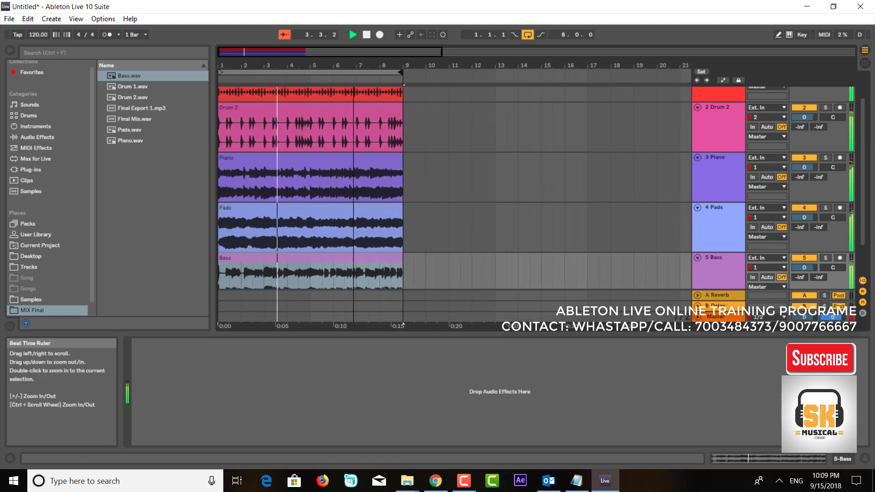
{"action": "left_click_drag", "start_coordinate": [232, 61], "coordinate": [243, 92]}
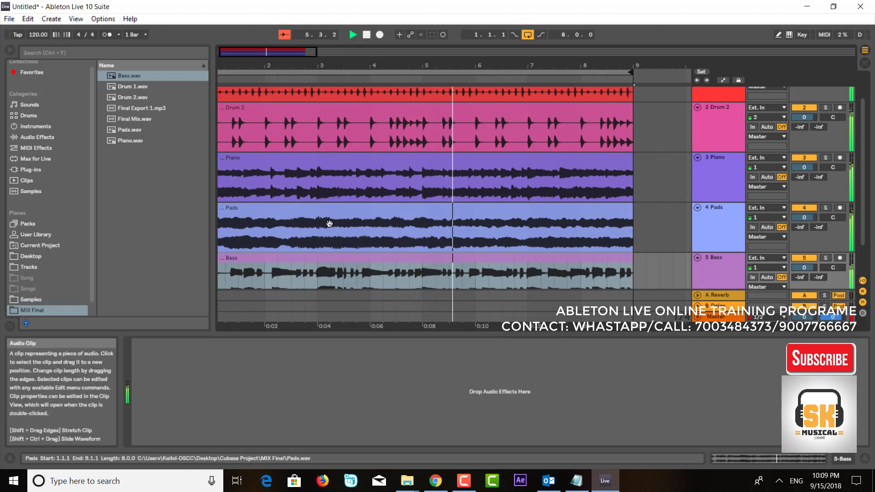
{"action": "scroll", "coordinate": [329, 221], "scroll_direction": "down", "scroll_amount": 2}
{"action": "scroll", "coordinate": [328, 221], "scroll_direction": "up", "scroll_amount": 4}
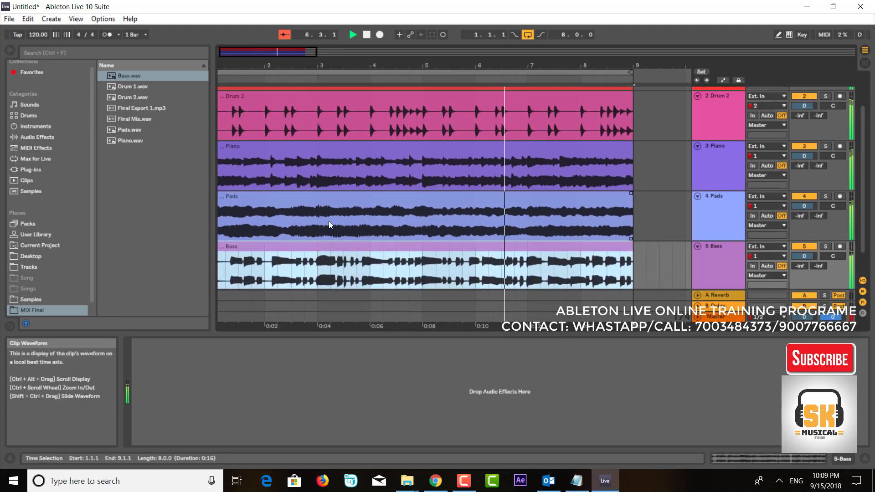
{"action": "left_click", "coordinate": [368, 34]}
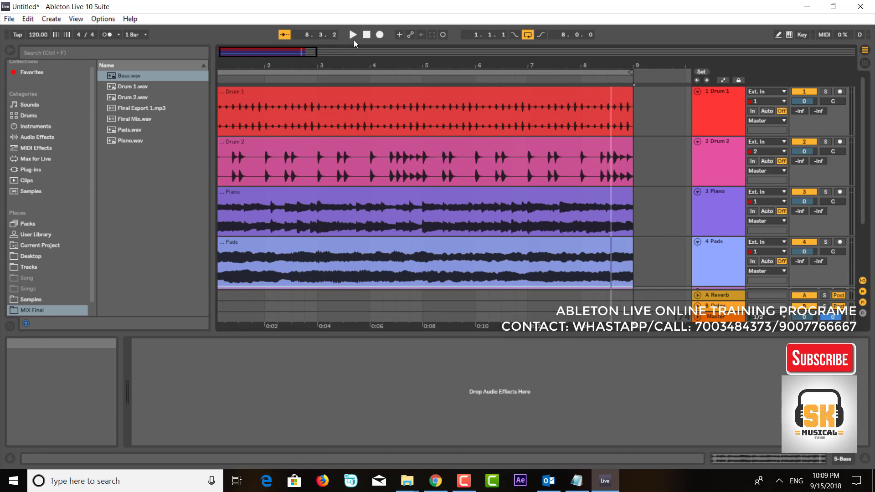
{"action": "left_click", "coordinate": [366, 35]}
- Compare the tracks in Session and Arrangement View, finish in Session View, and open the Samples folder in the browser's Places
{"action": "left_click", "coordinate": [864, 62]}
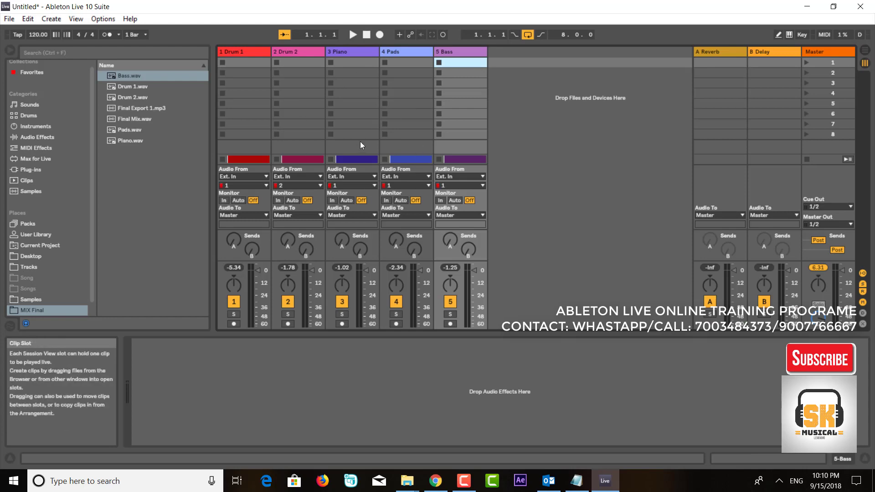
{"action": "left_click", "coordinate": [864, 51]}
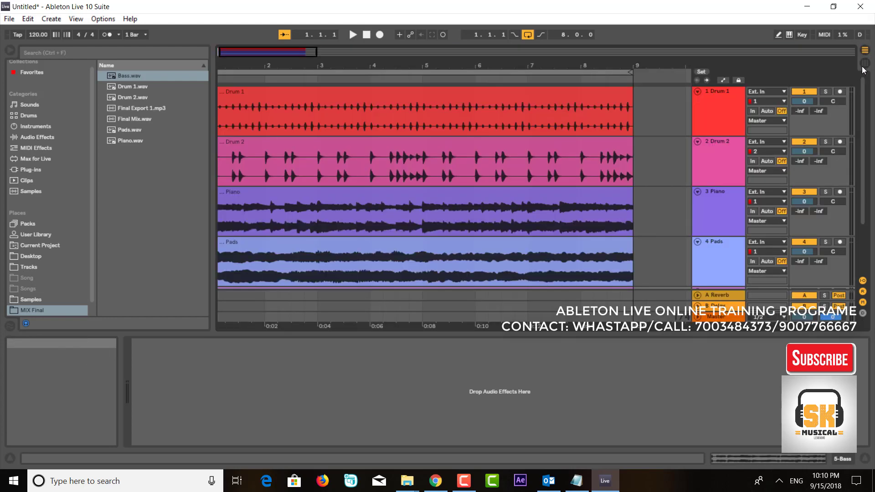
{"action": "left_click", "coordinate": [864, 64]}
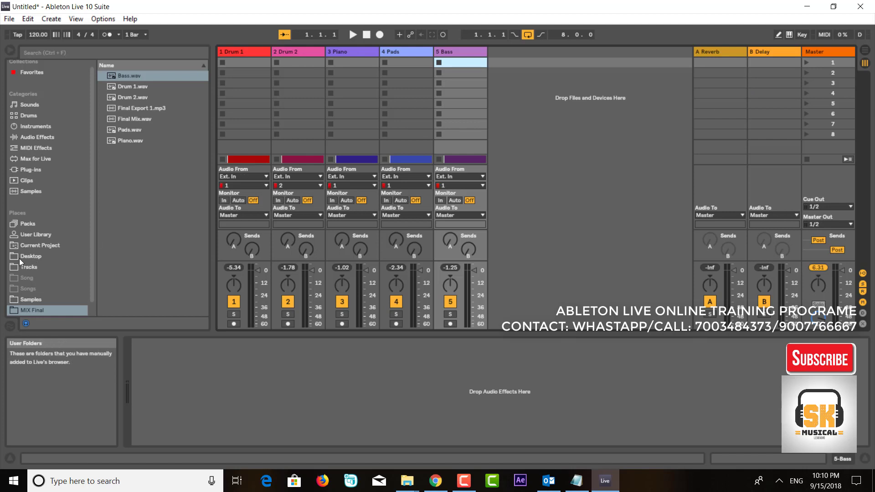
{"action": "left_click", "coordinate": [29, 300]}
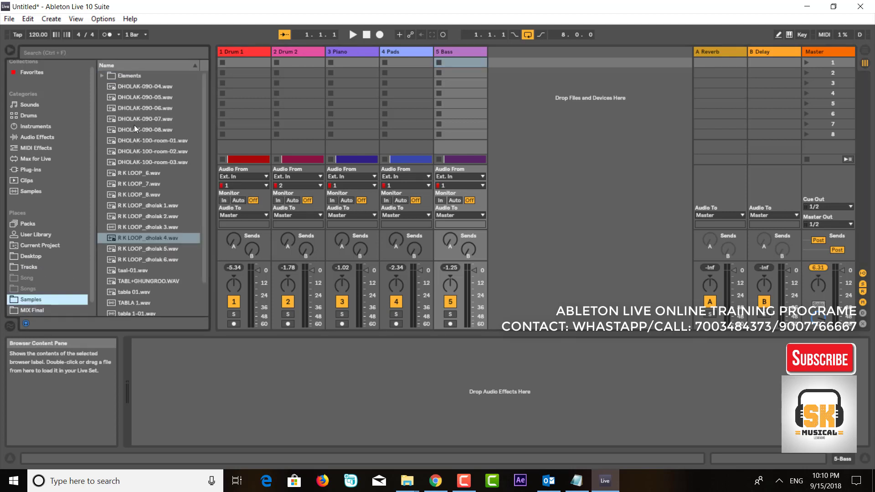
- Preview DHOLAK-090-05.wav, R K LOOP_dholak 1.wav and R K LOOP_dholak 2.wav, and load the last one onto a new audio track after Bass
{"action": "left_click", "coordinate": [140, 97]}
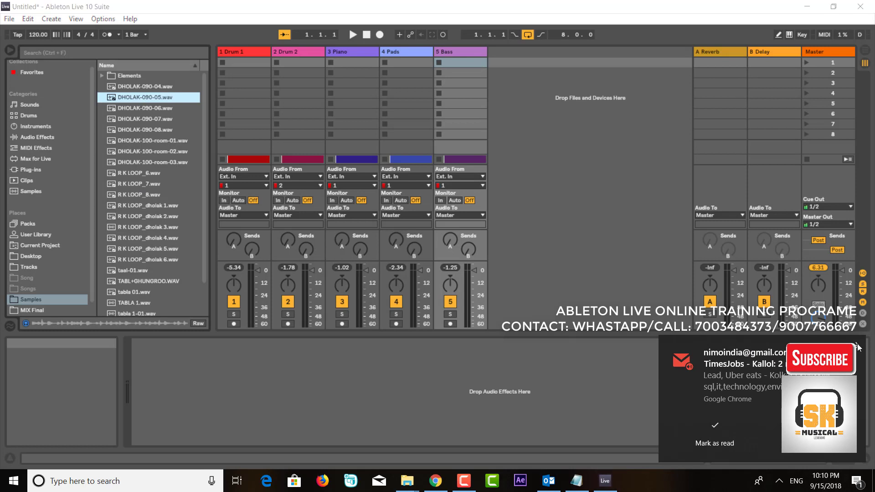
{"action": "left_click", "coordinate": [143, 206]}
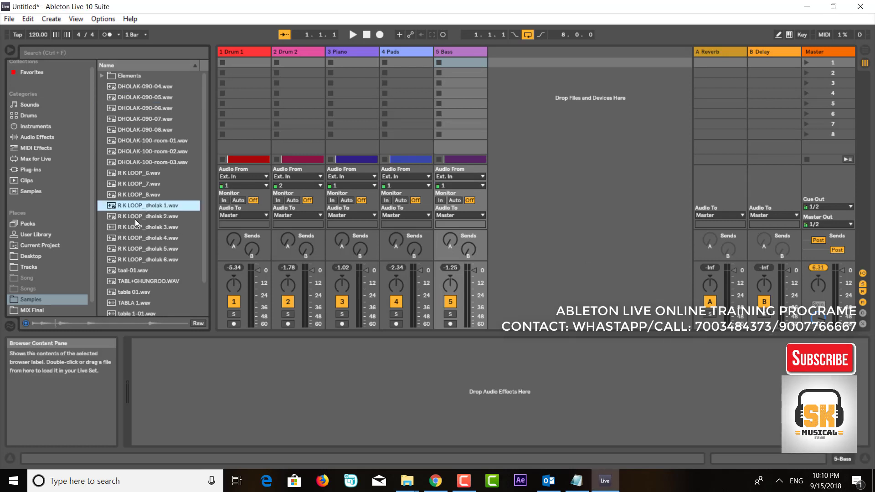
{"action": "left_click", "coordinate": [135, 216]}
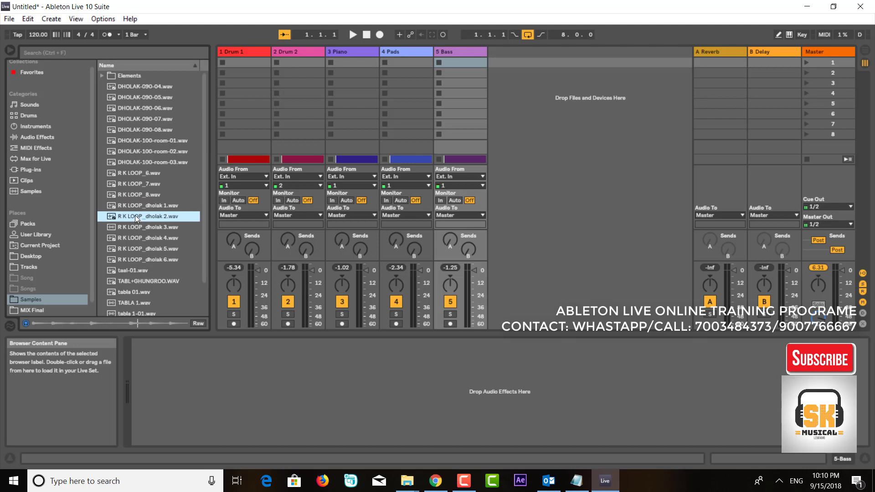
{"action": "left_click_drag", "start_coordinate": [134, 216], "coordinate": [238, 137]}
{"action": "left_click_drag", "start_coordinate": [518, 140], "coordinate": [519, 141]}
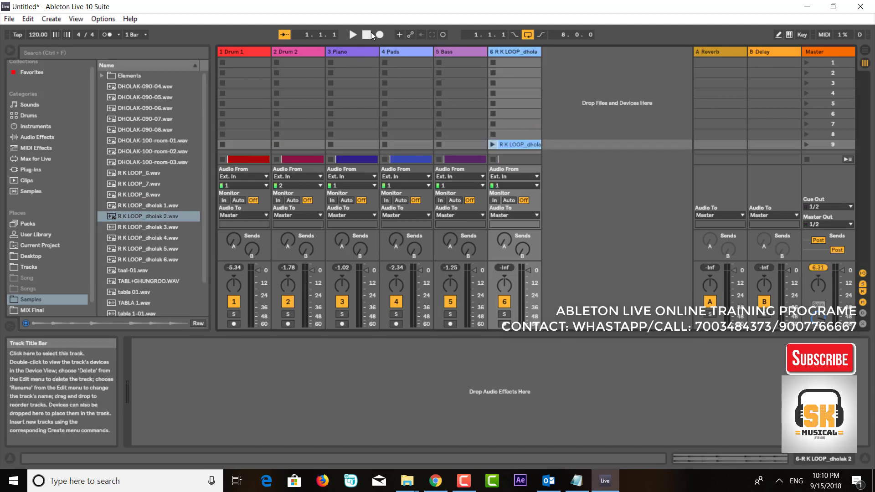
- Play the arrangement with the dholak clip launched alongside it in Session View, and raise track 6's volume to 6 dB
{"action": "left_click", "coordinate": [353, 36]}
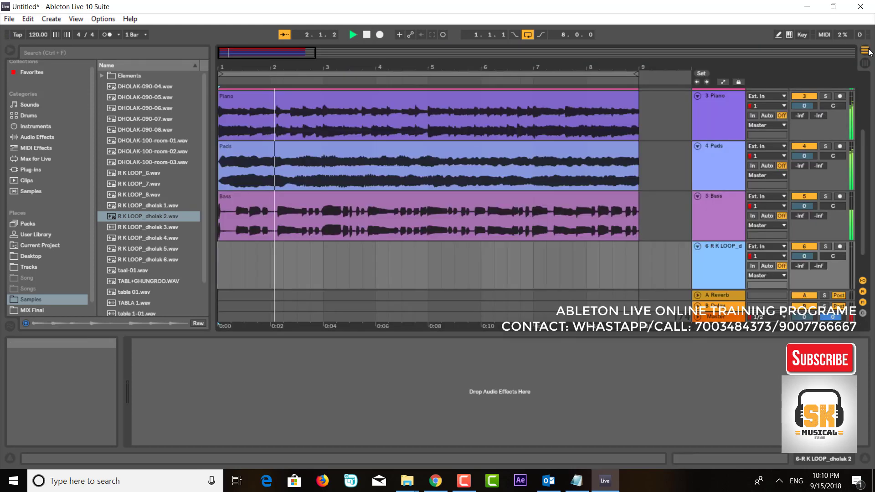
{"action": "left_click", "coordinate": [864, 50]}
{"action": "left_click", "coordinate": [864, 61]}
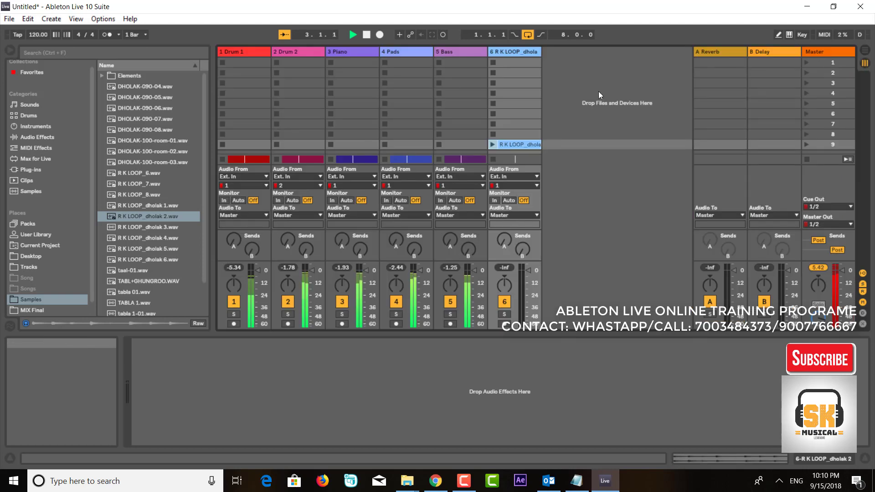
{"action": "left_click", "coordinate": [492, 144]}
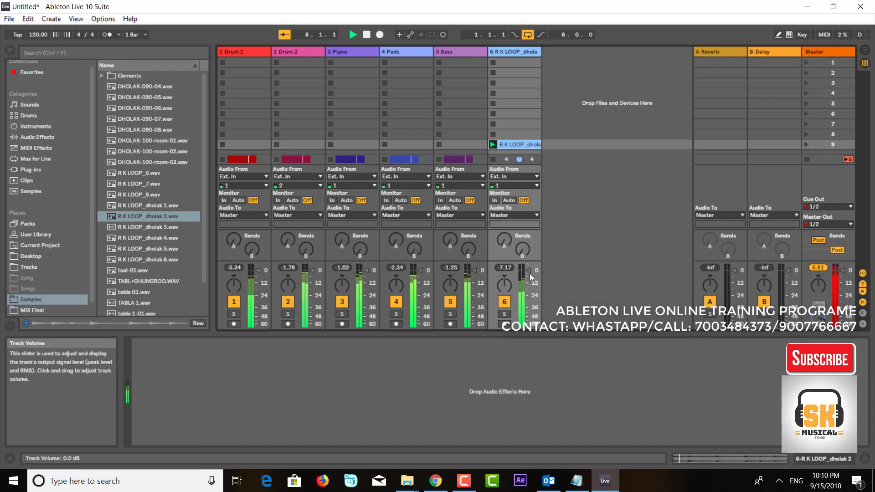
{"action": "left_click_drag", "start_coordinate": [529, 271], "coordinate": [529, 263]}
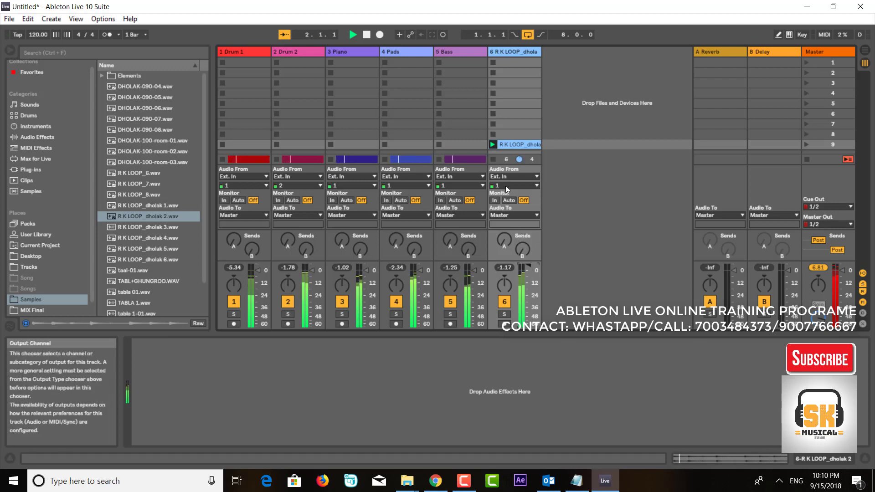
- Stop the dholak clip, arm track 6 for recording, and relaunch the clip alongside the arrangement, finishing with playback stopped
{"action": "left_click", "coordinate": [493, 159]}
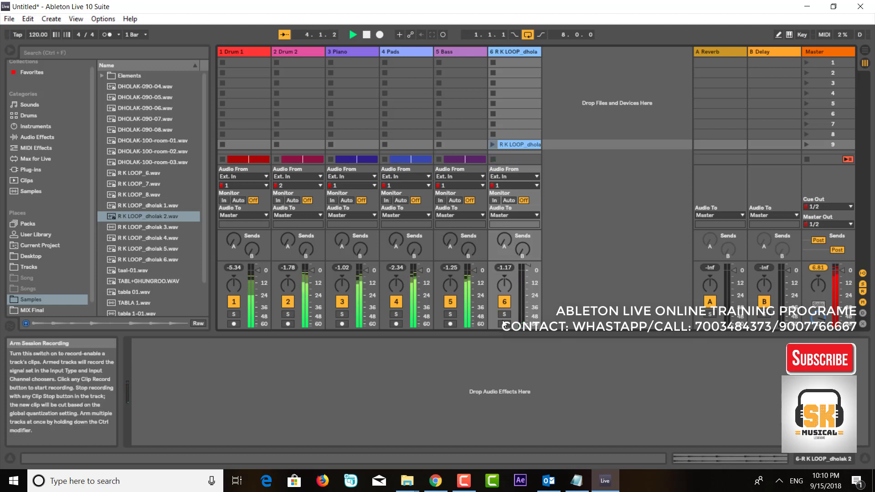
{"action": "left_click", "coordinate": [493, 144]}
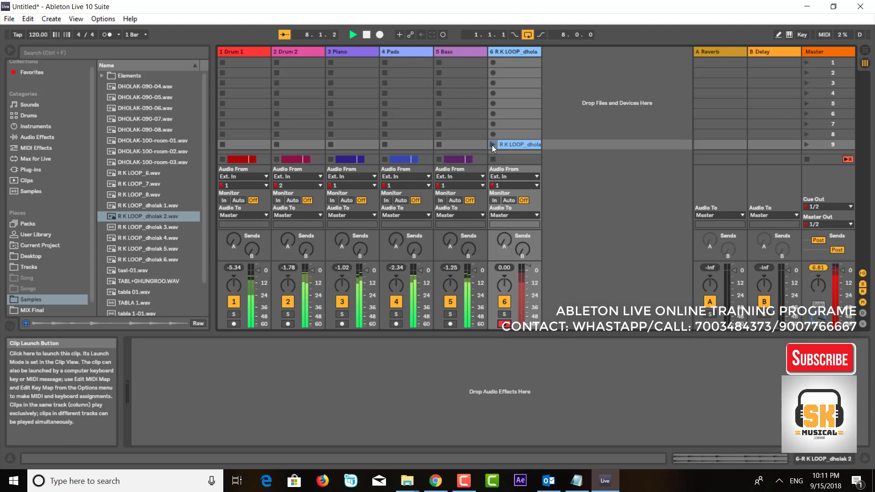
{"action": "left_click", "coordinate": [492, 146]}
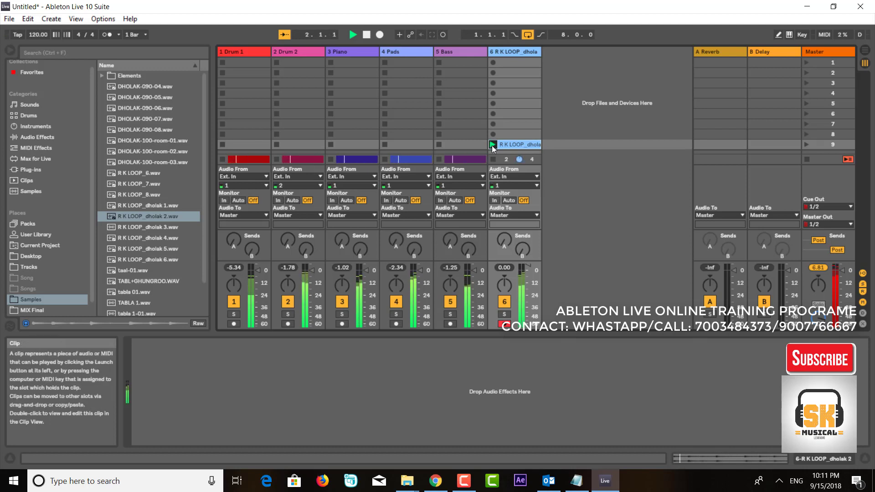
{"action": "left_click", "coordinate": [366, 35]}
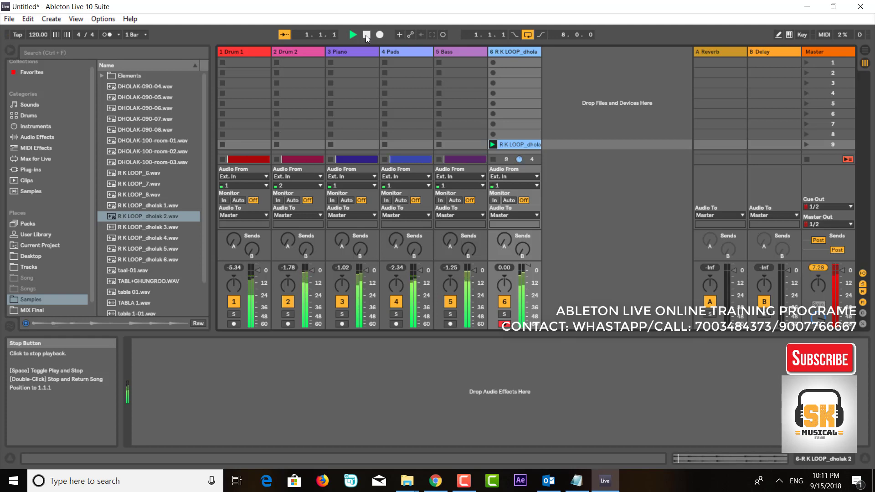
- Record the launched dholak clip into the arrangement on track 6, starting at 1.1.1 and stopping just past 5.1.1
{"action": "left_click", "coordinate": [865, 51]}
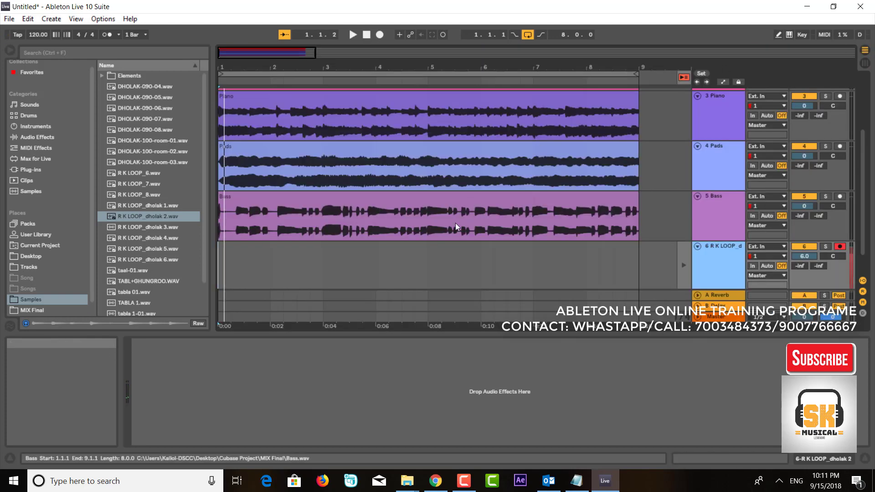
{"action": "scroll", "coordinate": [348, 261], "scroll_direction": "down", "scroll_amount": 2}
{"action": "scroll", "coordinate": [336, 230], "scroll_direction": "up", "scroll_amount": 1}
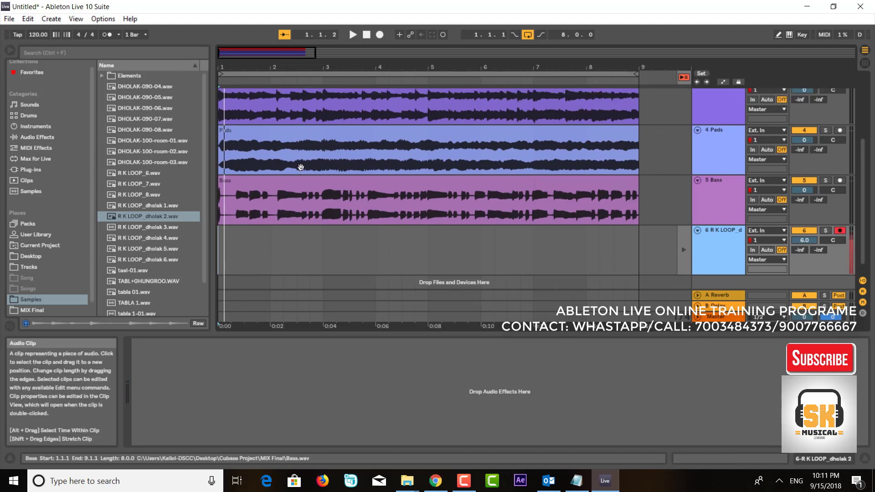
{"action": "left_click_drag", "start_coordinate": [314, 53], "coordinate": [309, 53]}
{"action": "scroll", "coordinate": [327, 194], "scroll_direction": "down", "scroll_amount": 1}
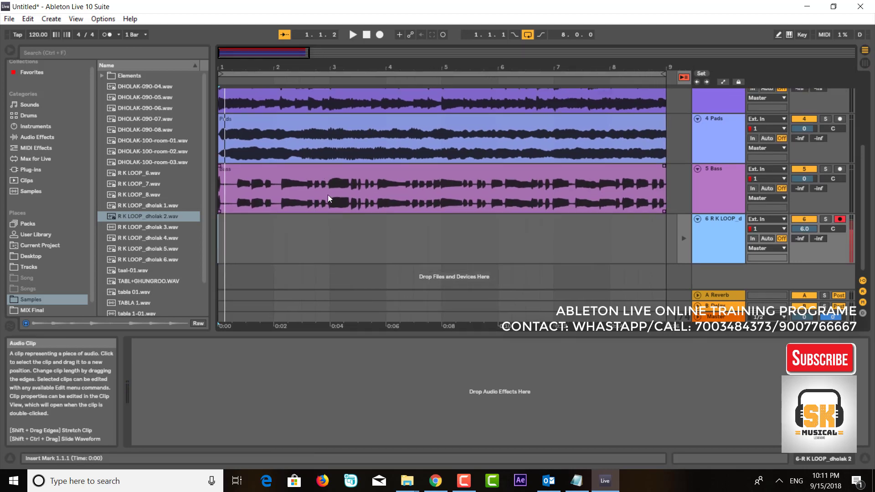
{"action": "left_click", "coordinate": [222, 98]}
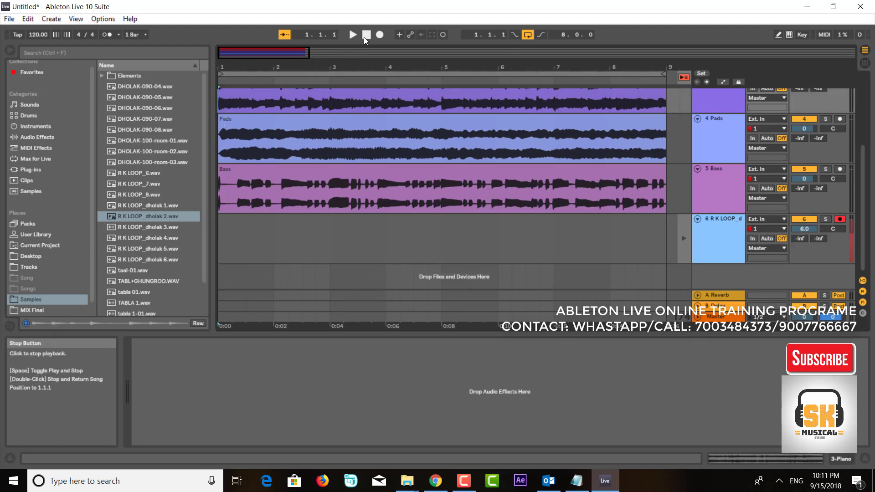
{"action": "left_click", "coordinate": [864, 63]}
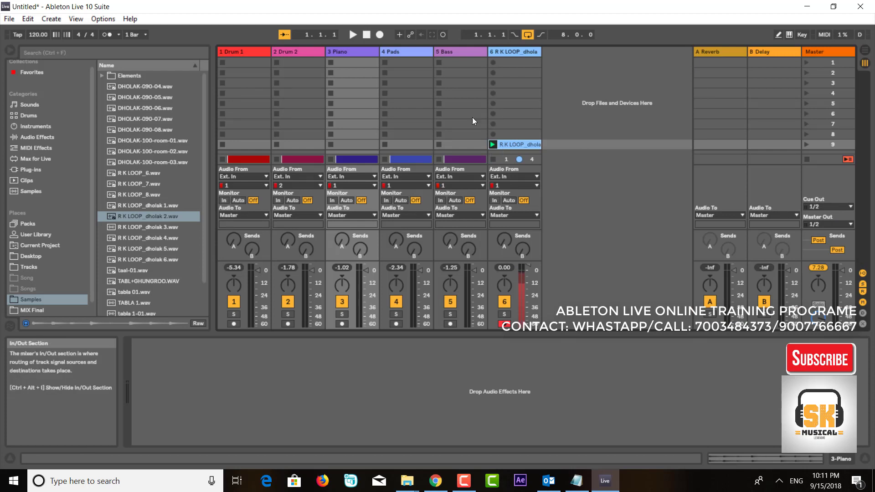
{"action": "left_click", "coordinate": [378, 35]}
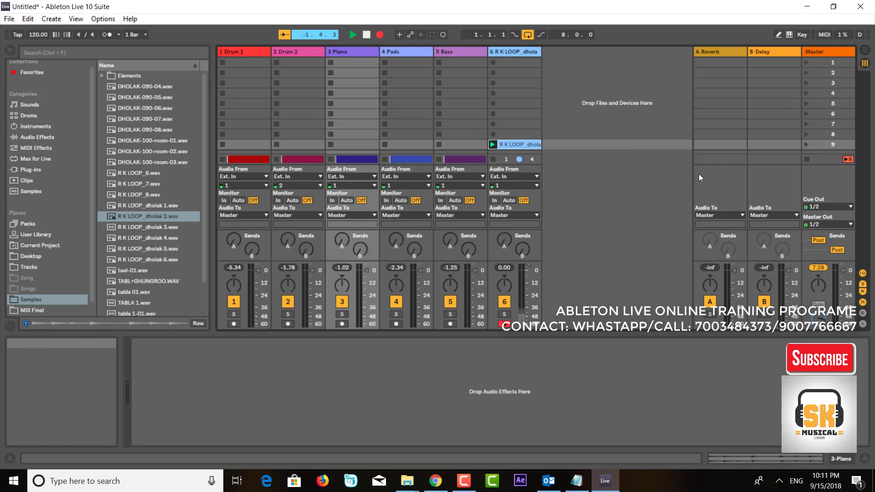
{"action": "left_click", "coordinate": [863, 50]}
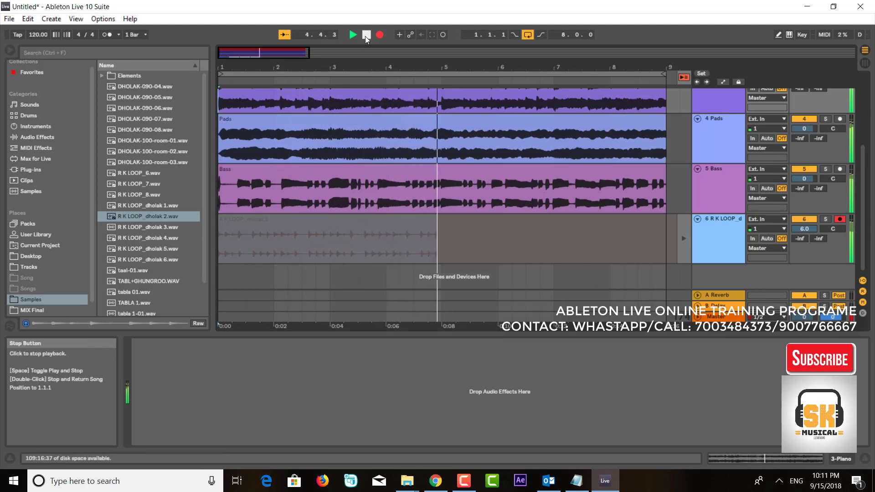
{"action": "left_click", "coordinate": [366, 37]}
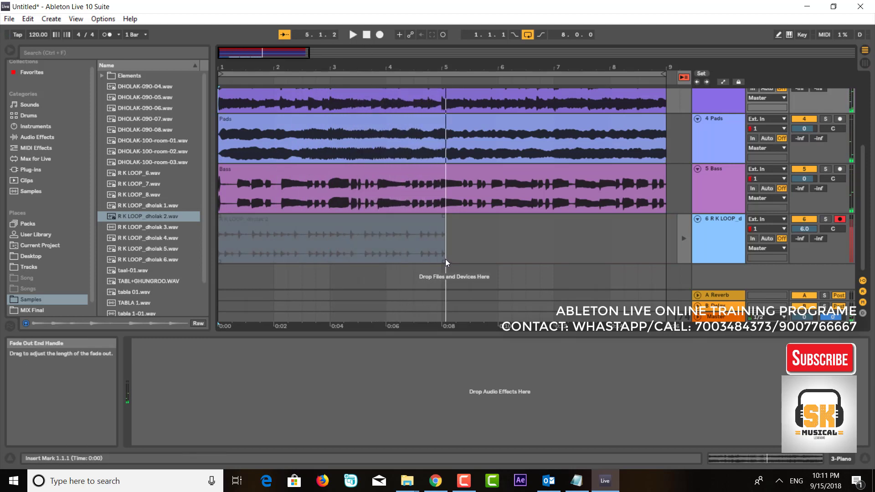
- Switch playback back to the arrangement and trim the recorded dholak clip on track 6 to end at 5.1.1
{"action": "left_click", "coordinate": [438, 230]}
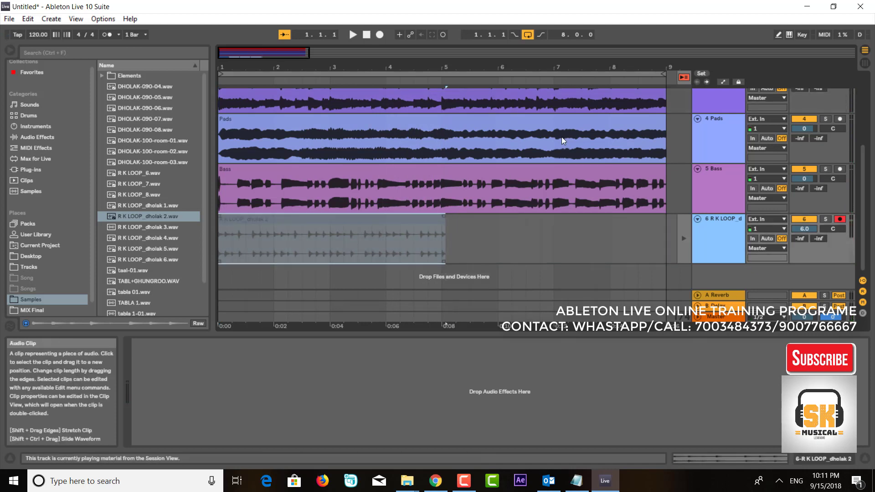
{"action": "left_click", "coordinate": [684, 78]}
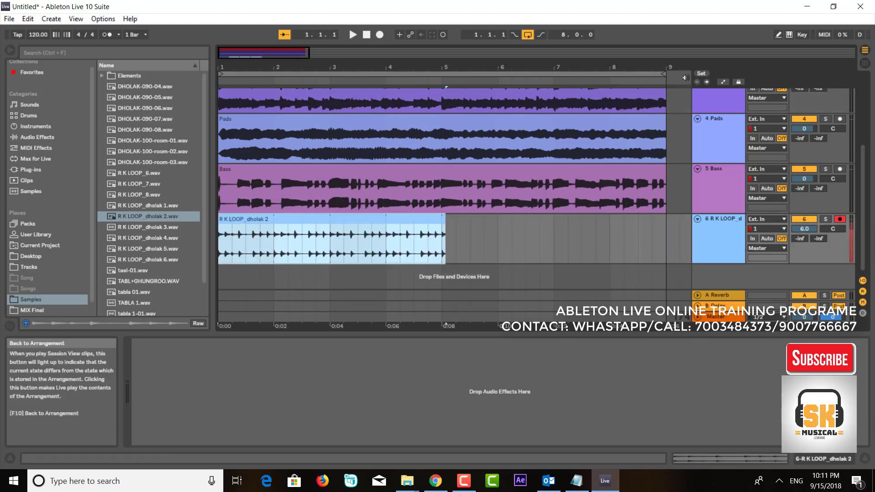
{"action": "left_click", "coordinate": [442, 246]}
{"action": "left_click_drag", "start_coordinate": [443, 246], "coordinate": [440, 225]}
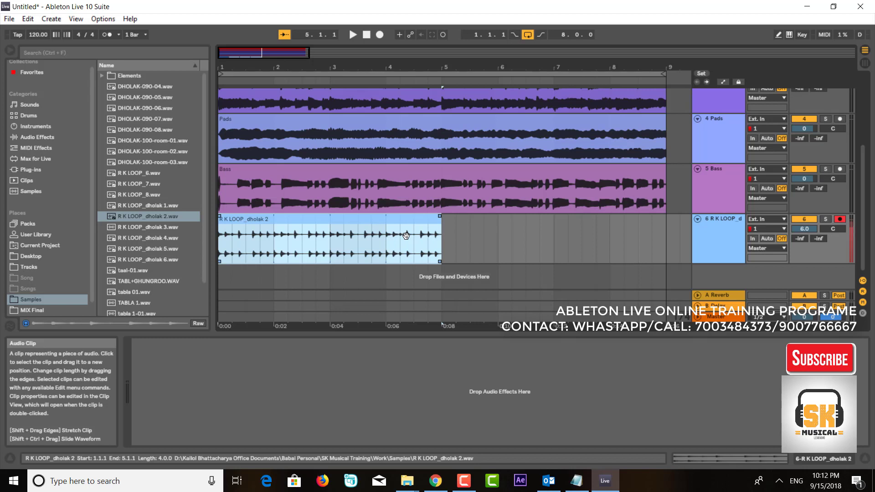
- Duplicate the trimmed dholak clip on track 6 so the copy fills 5.1.1 to 9.1.1
{"action": "key", "text": "ctrl+d"}
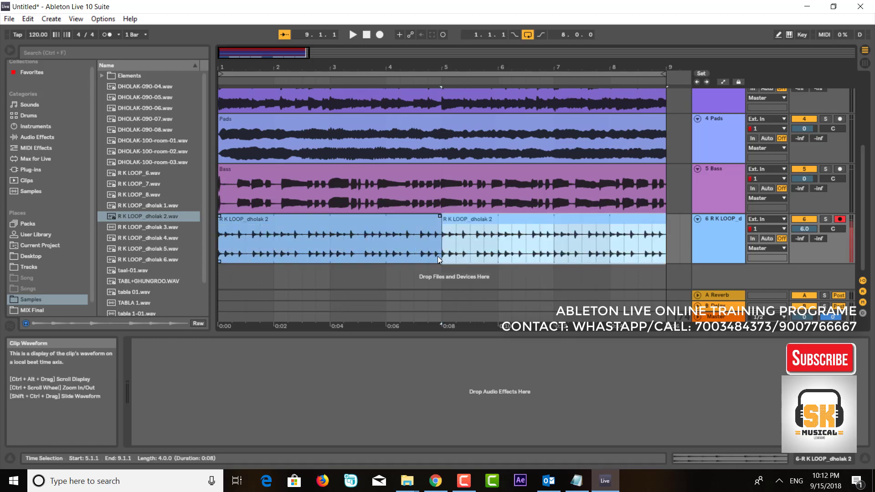
{"action": "left_click", "coordinate": [433, 275]}
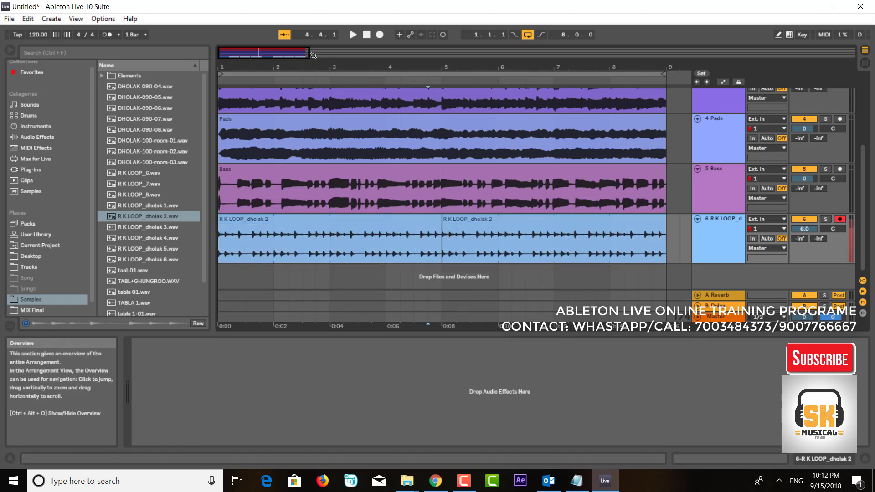
- Select the time from 1.1.1 to 10.1.1 across tracks 1 to 5 and duplicate it
{"action": "left_click_drag", "start_coordinate": [309, 51], "coordinate": [206, 57]}
{"action": "left_click", "coordinate": [280, 164]}
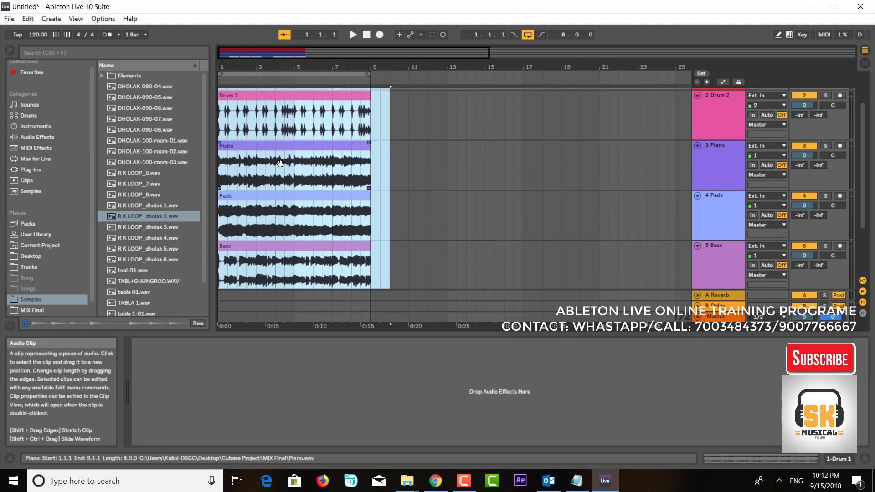
{"action": "key", "text": "ctrl+d"}
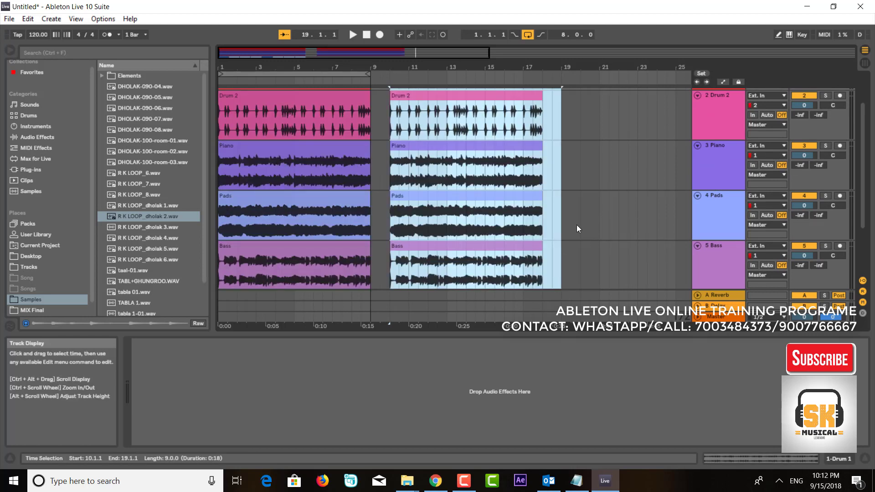
- Move the duplicated Drum 2, Drum 1 and Piano clips to start at 9.1.1, directly after their originals
{"action": "left_click_drag", "start_coordinate": [470, 117], "coordinate": [456, 116]}
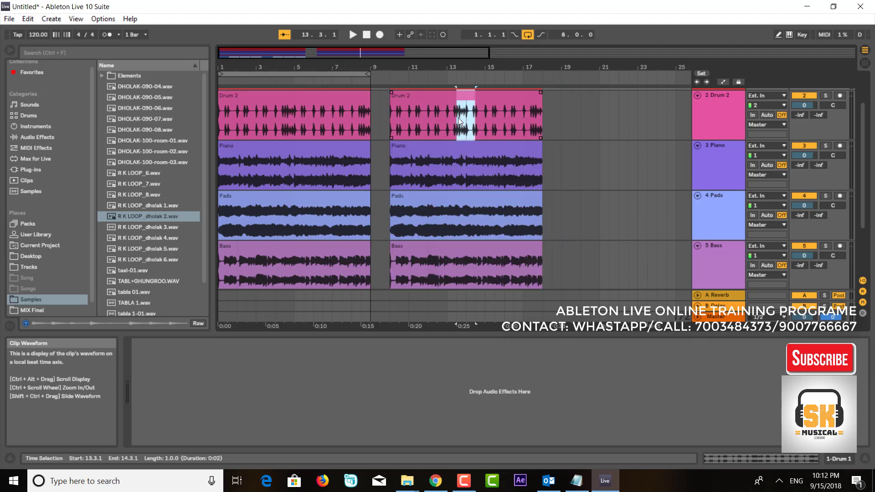
{"action": "left_click", "coordinate": [561, 172]}
{"action": "left_click_drag", "start_coordinate": [561, 280], "coordinate": [386, 157]}
{"action": "left_click", "coordinate": [408, 94]}
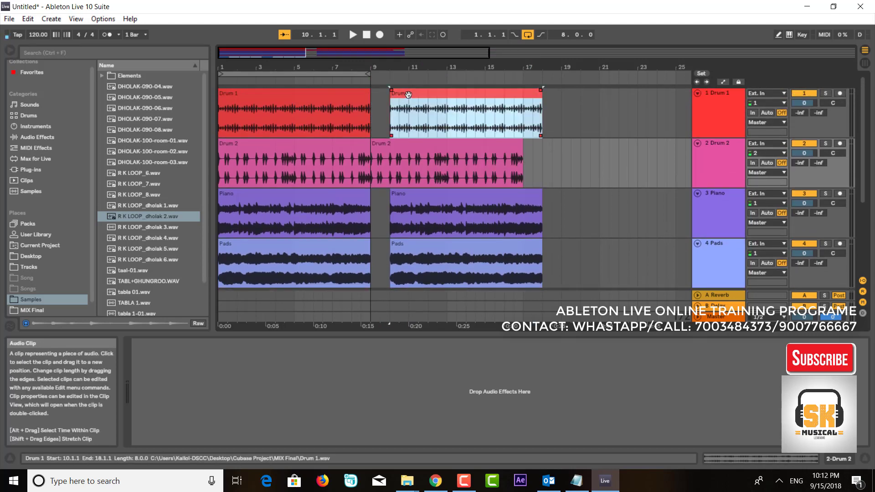
{"action": "left_click_drag", "start_coordinate": [408, 94], "coordinate": [386, 97]}
{"action": "left_click_drag", "start_coordinate": [412, 195], "coordinate": [392, 194]}
- Undo the misplaced Pads move and place the duplicated Pads and Bass clips at 9.1.1, keeping the originals at full length
{"action": "mouse_move", "coordinate": [422, 245]}
{"action": "left_mouse_down"}
{"action": "mouse_move", "coordinate": [393, 246]}
{"action": "mouse_move", "coordinate": [407, 244]}
{"action": "left_mouse_up"}
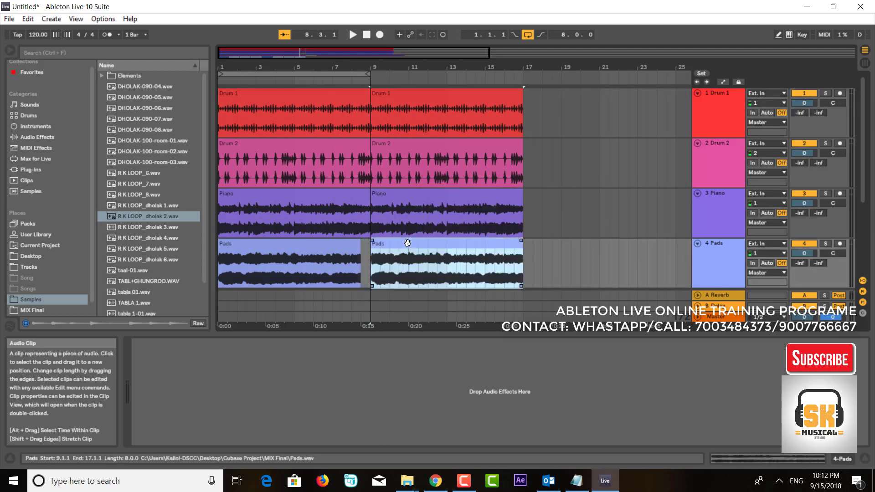
{"action": "key", "text": "ctrl+z"}
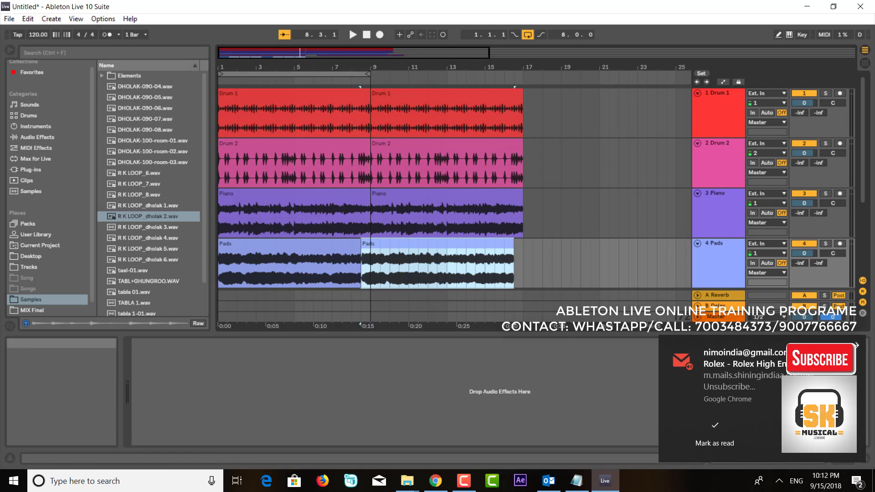
{"action": "left_click", "coordinate": [855, 347]}
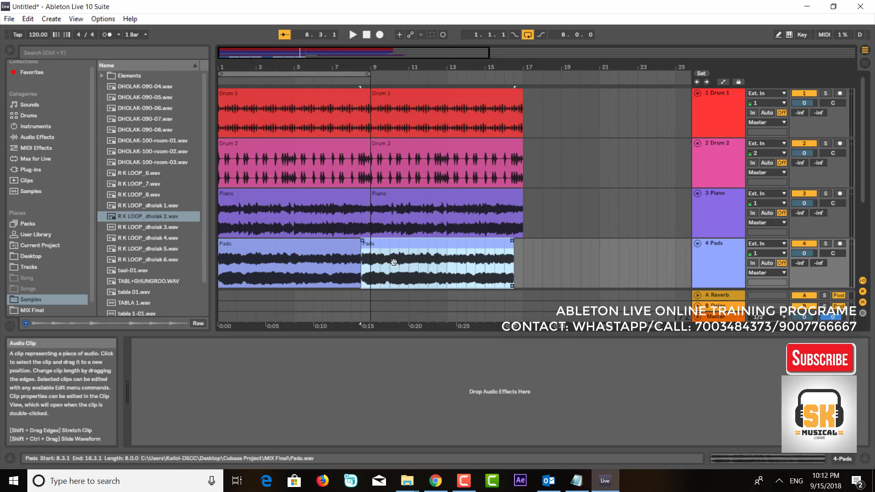
{"action": "left_click_drag", "start_coordinate": [393, 262], "coordinate": [393, 230]}
{"action": "scroll", "coordinate": [399, 246], "scroll_direction": "down", "scroll_amount": 1}
{"action": "scroll", "coordinate": [399, 239], "scroll_direction": "down", "scroll_amount": 2}
{"action": "scroll", "coordinate": [381, 250], "scroll_direction": "down", "scroll_amount": 2}
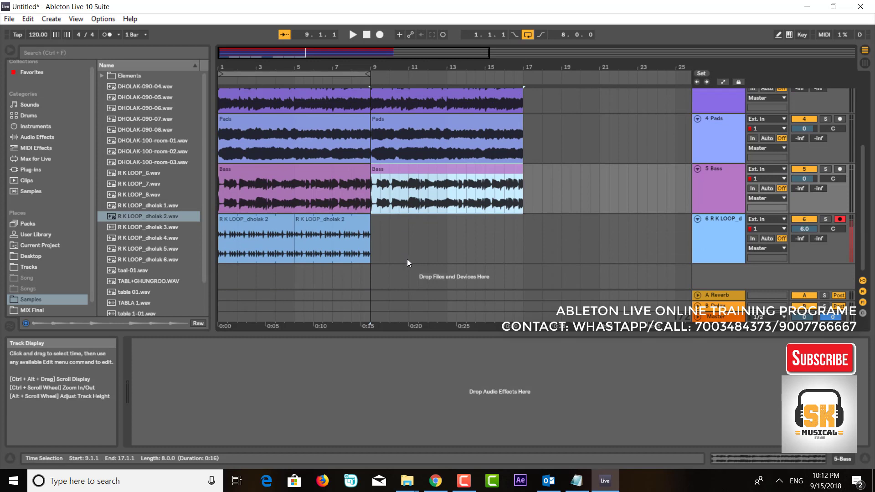
- Move both dholak clips on track 6 together so they start at 9.1.1
{"action": "mouse_move", "coordinate": [407, 260]}
{"action": "left_mouse_down"}
{"action": "mouse_move", "coordinate": [226, 230]}
{"action": "mouse_move", "coordinate": [412, 245]}
{"action": "left_mouse_up"}
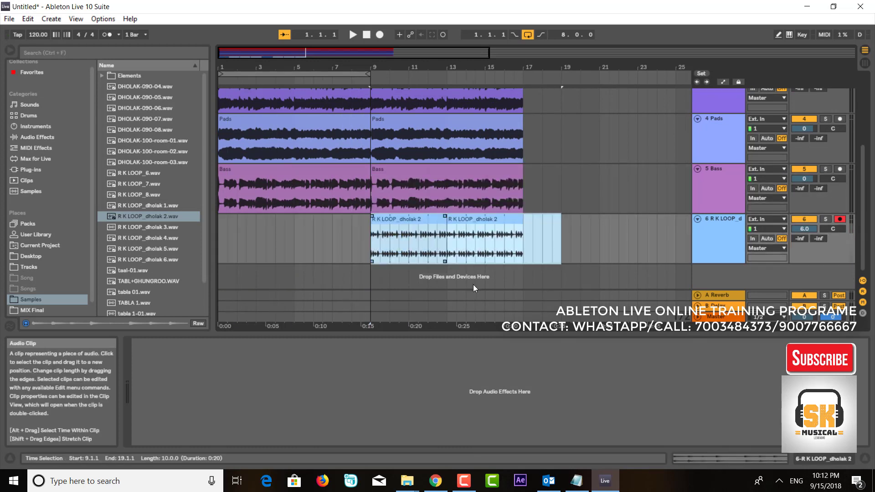
{"action": "left_click", "coordinate": [475, 286]}
{"action": "scroll", "coordinate": [310, 194], "scroll_direction": "up", "scroll_amount": 4}
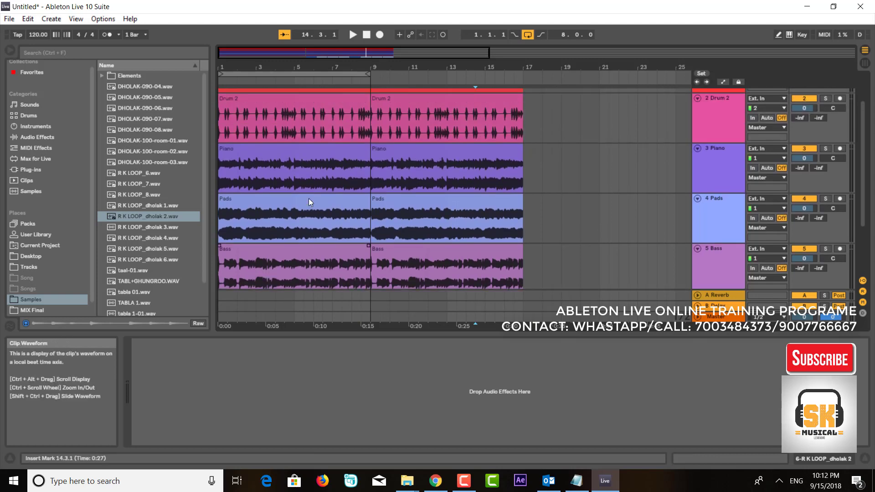
- Play the arrangement from the beginning and view the lower tracks down to the dholak track
{"action": "scroll", "coordinate": [309, 202], "scroll_direction": "down", "scroll_amount": 4}
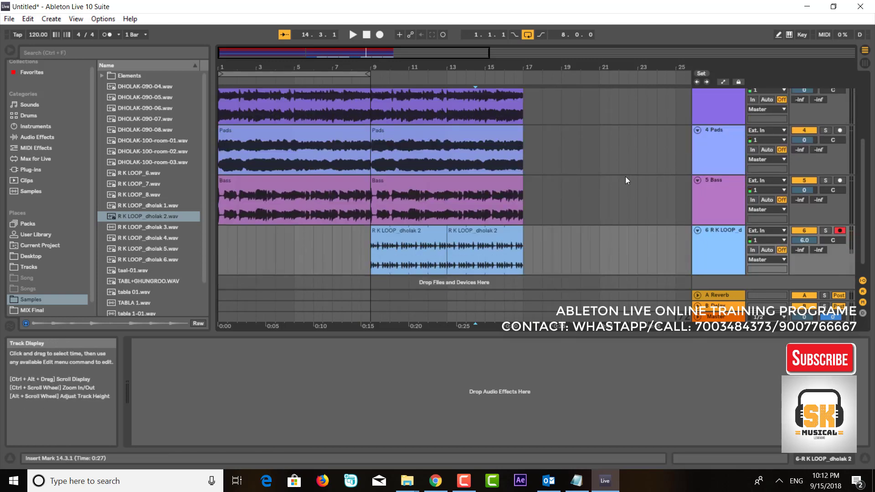
{"action": "scroll", "coordinate": [625, 177], "scroll_direction": "up", "scroll_amount": 4}
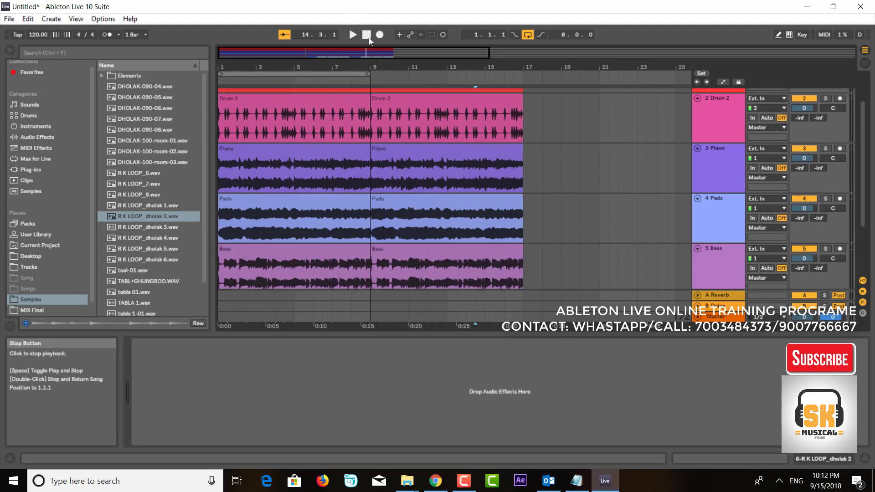
{"action": "left_click", "coordinate": [368, 35]}
{"action": "left_click", "coordinate": [352, 35]}
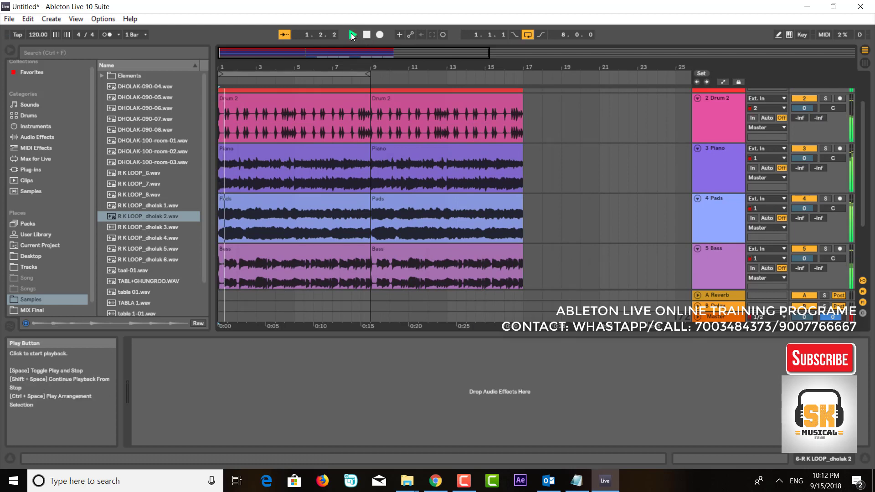
{"action": "scroll", "coordinate": [378, 136], "scroll_direction": "down", "scroll_amount": 2}
{"action": "scroll", "coordinate": [616, 277], "scroll_direction": "down", "scroll_amount": 1}
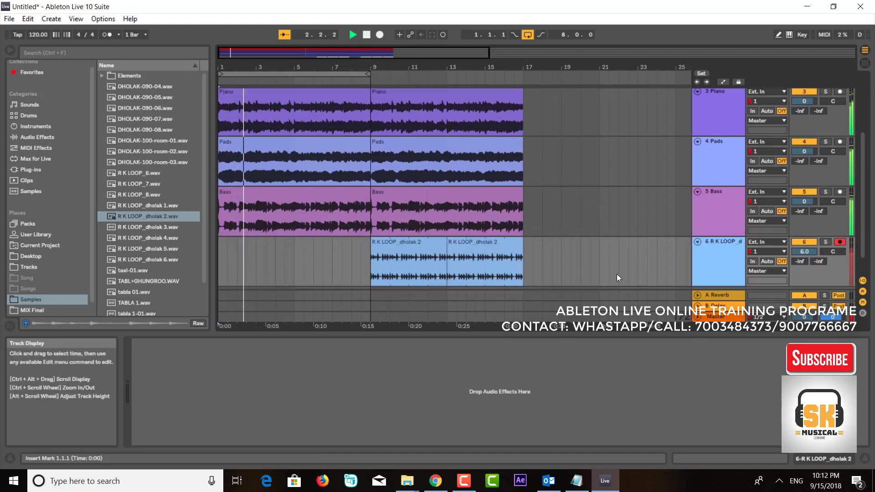
{"action": "scroll", "coordinate": [617, 277], "scroll_direction": "down", "scroll_amount": 1}
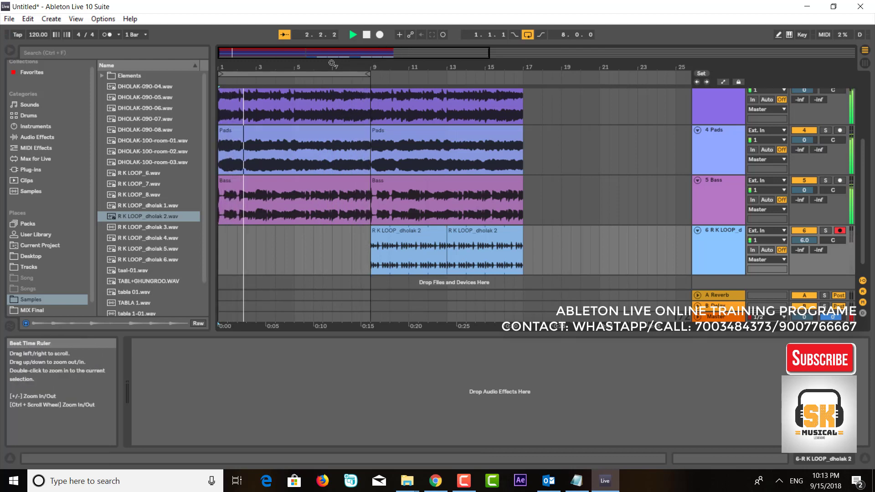
- Extend the loop region from bar 1 to 16 bars long with looping enabled, and stop playback after listening
{"action": "left_click", "coordinate": [526, 34]}
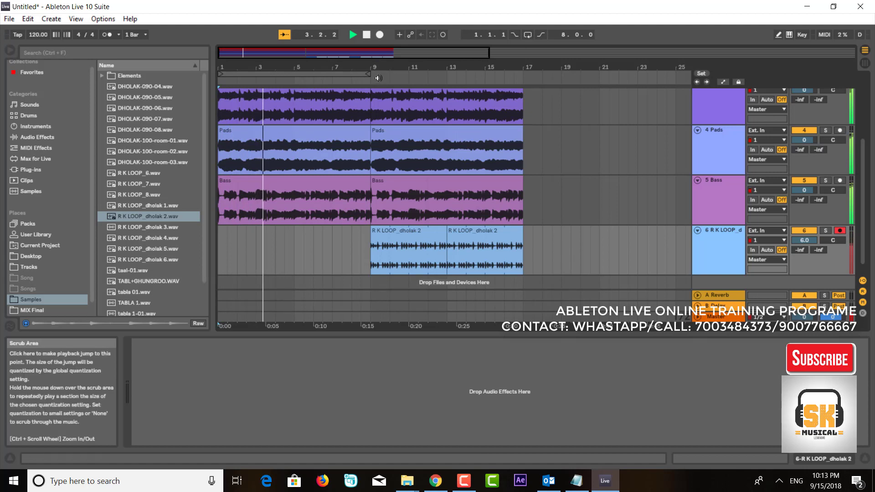
{"action": "left_click_drag", "start_coordinate": [357, 76], "coordinate": [522, 75]}
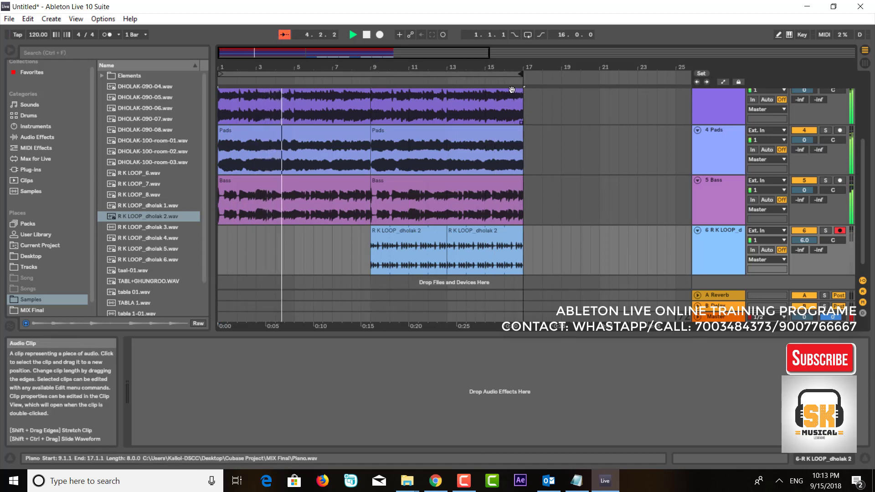
{"action": "left_click", "coordinate": [528, 37]}
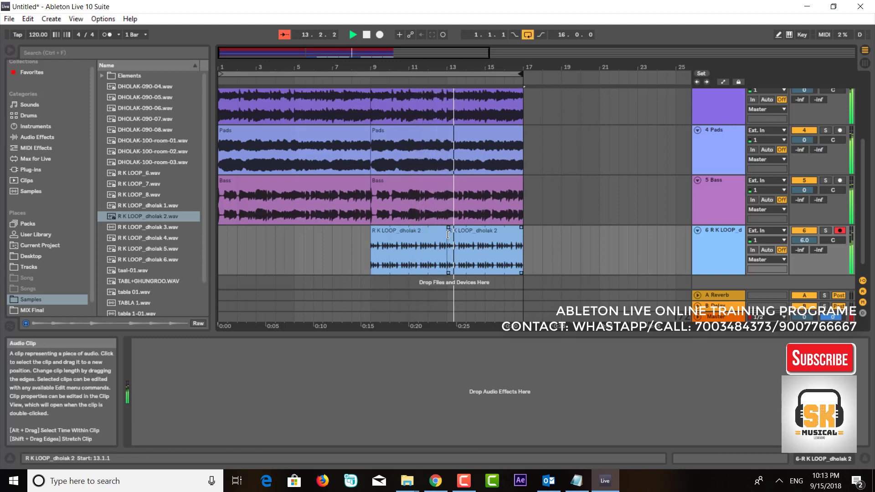
{"action": "left_click", "coordinate": [367, 35]}
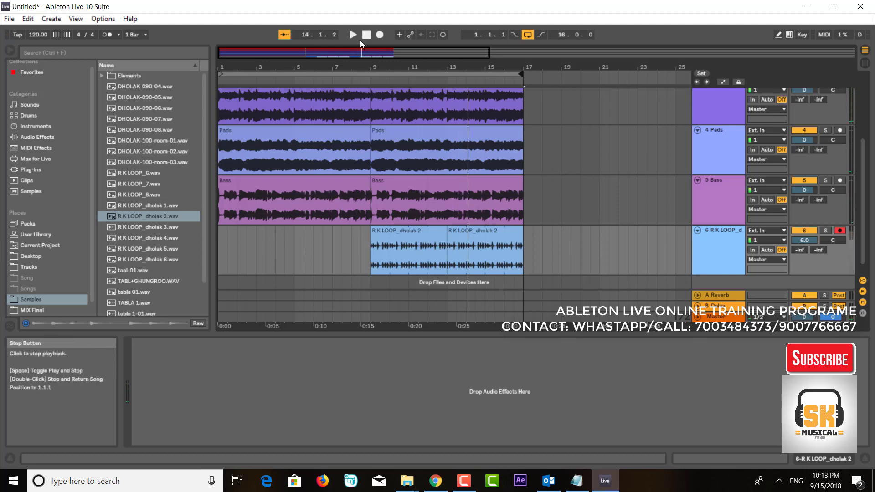
- Rename track 6, which holds the dholak loops, as Dhol
{"action": "left_click", "coordinate": [398, 237]}
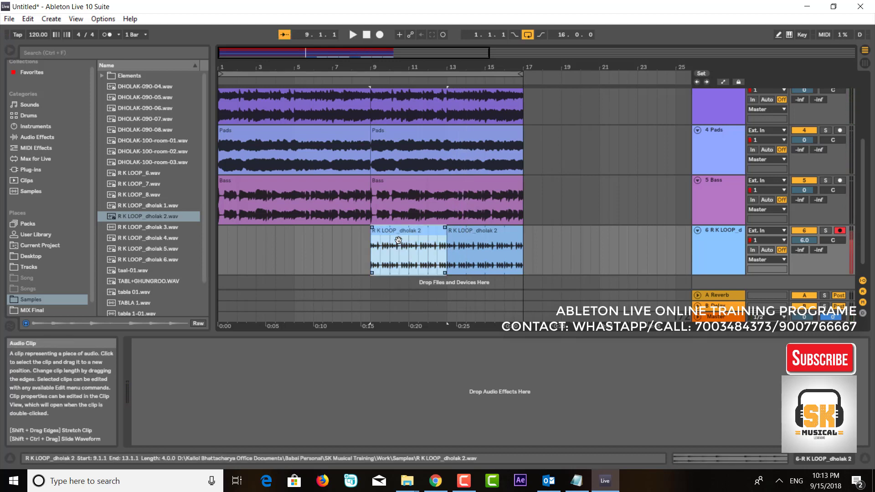
{"action": "left_click", "coordinate": [491, 252]}
{"action": "left_click", "coordinate": [571, 248]}
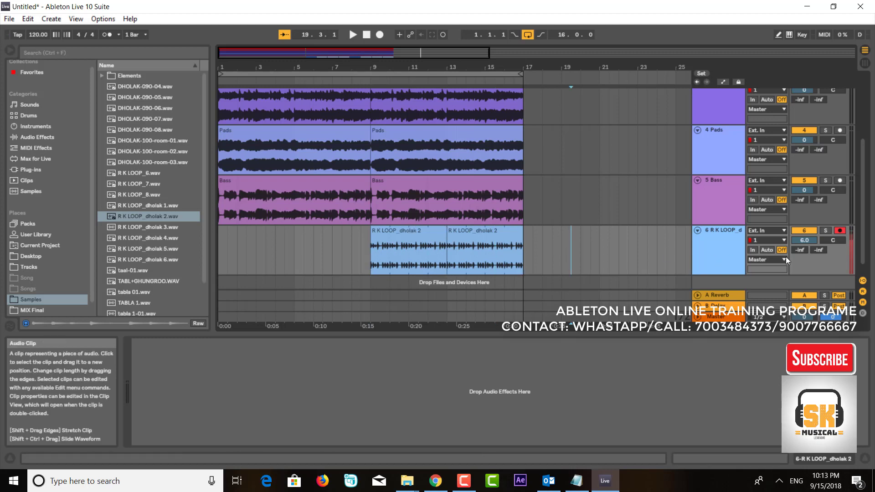
{"action": "left_click", "coordinate": [709, 248]}
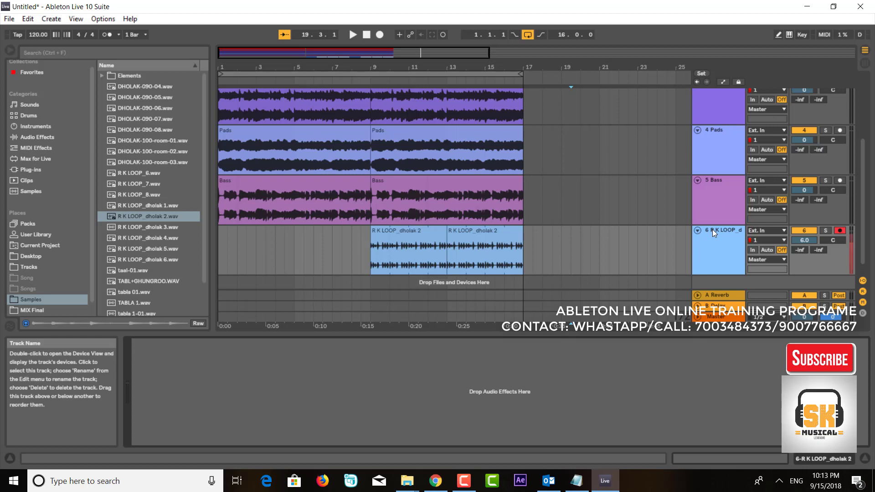
{"action": "right_click", "coordinate": [712, 229]}
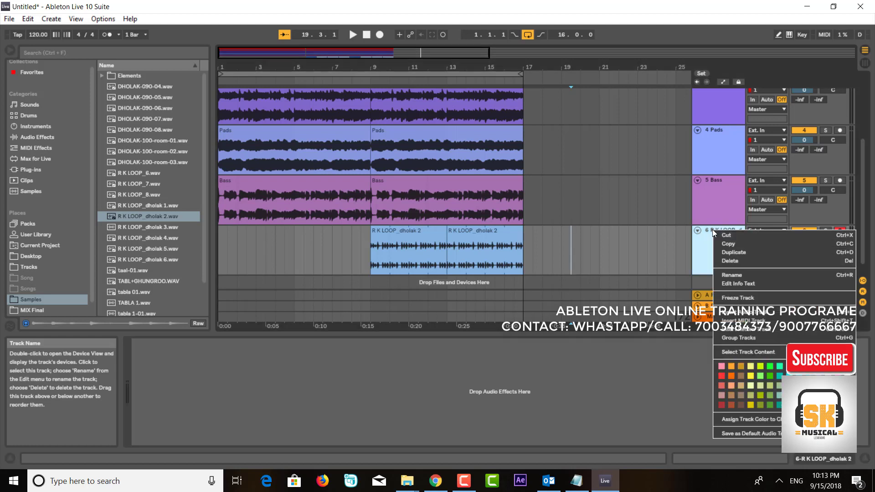
{"action": "left_click", "coordinate": [739, 275]}
{"action": "type", "text": "Dhol"}
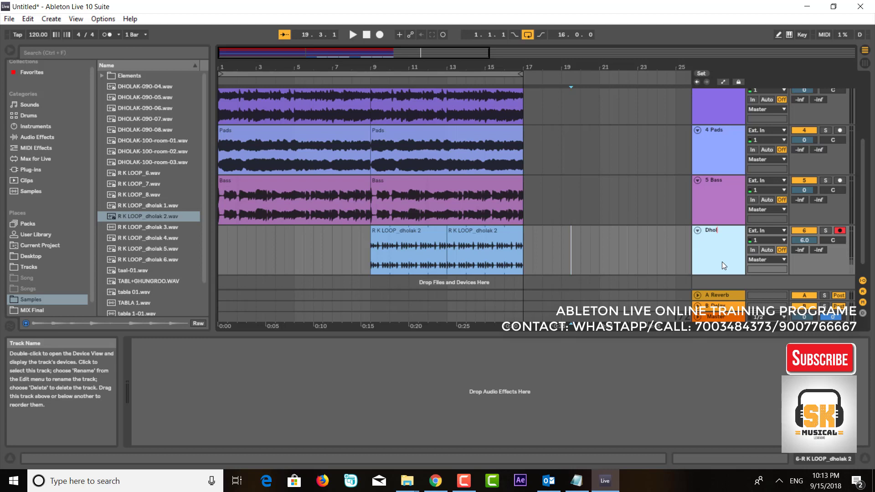
{"action": "key", "text": "Return"}
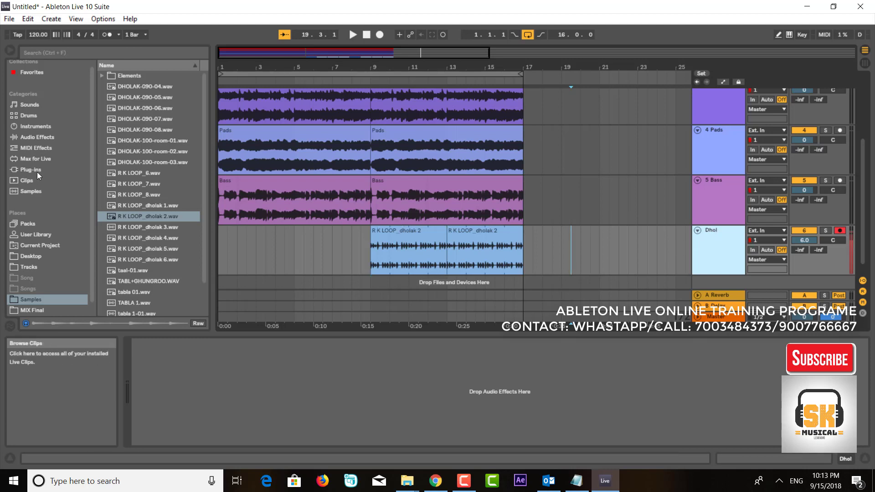
- Add the Compressor audio effect to the Dhol track
{"action": "left_click", "coordinate": [30, 137]}
{"action": "left_click", "coordinate": [130, 152]}
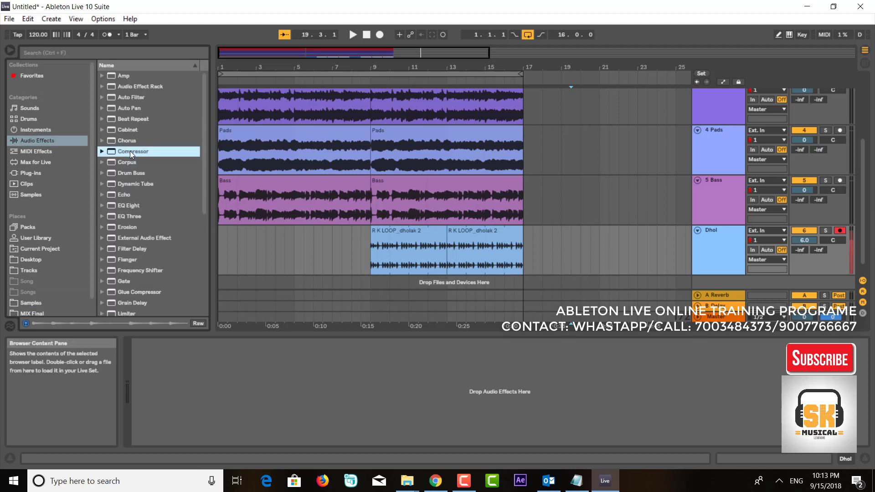
{"action": "left_click", "coordinate": [530, 397]}
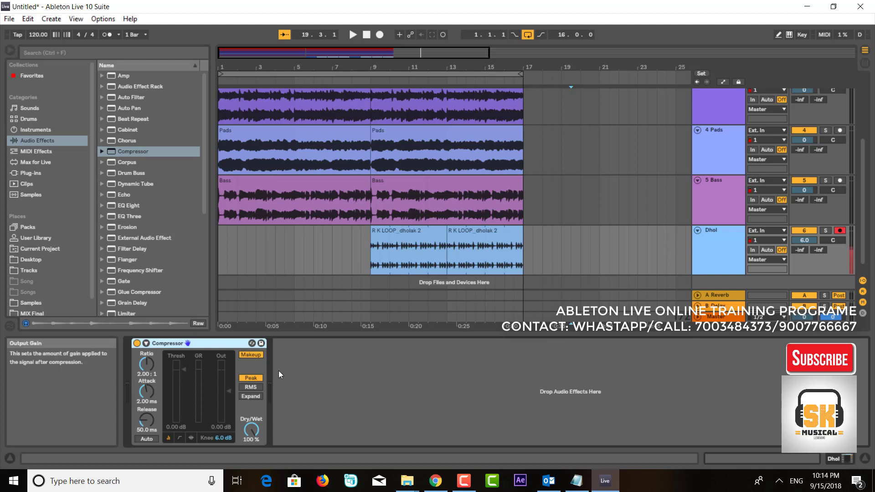
- While playing from bar 9, set the Dhol Compressor's output gain to 8.26 dB and threshold to -17.5 dB, and stop playback
{"action": "left_click_drag", "start_coordinate": [229, 392], "coordinate": [229, 375]}
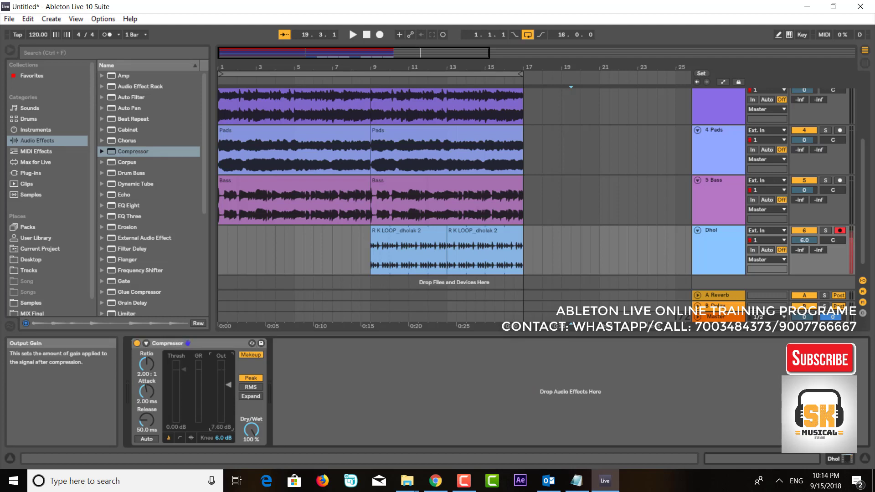
{"action": "left_click", "coordinate": [370, 80]}
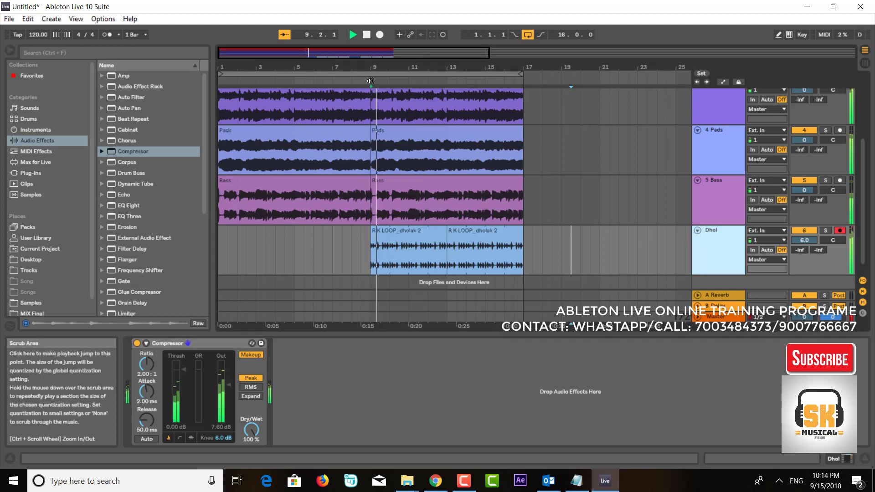
{"action": "left_click_drag", "start_coordinate": [230, 385], "coordinate": [229, 384]}
{"action": "mouse_move", "coordinate": [174, 375]}
{"action": "left_mouse_down"}
{"action": "mouse_move", "coordinate": [174, 405]}
{"action": "mouse_move", "coordinate": [174, 396]}
{"action": "left_mouse_up"}
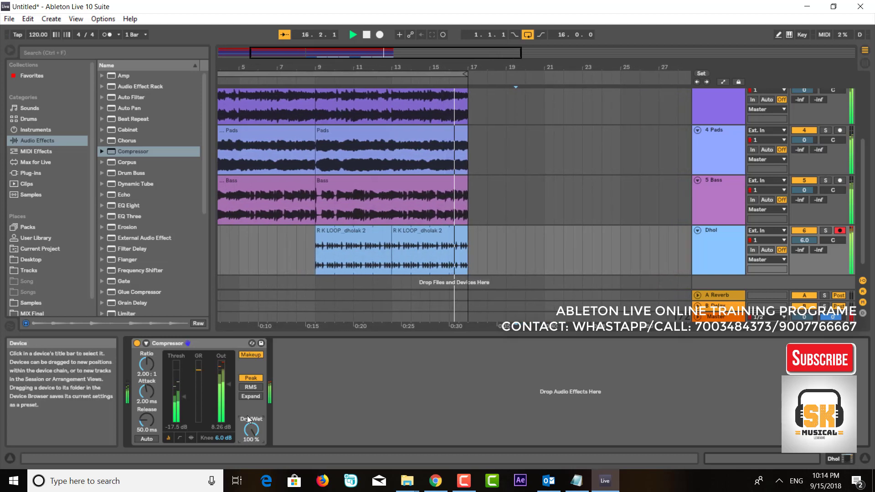
{"action": "key", "text": "space"}
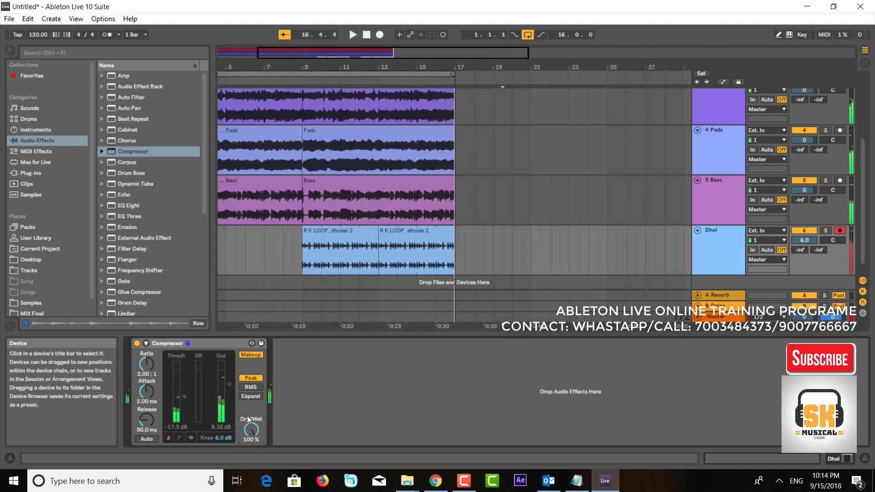
{"action": "left_click", "coordinate": [367, 34]}
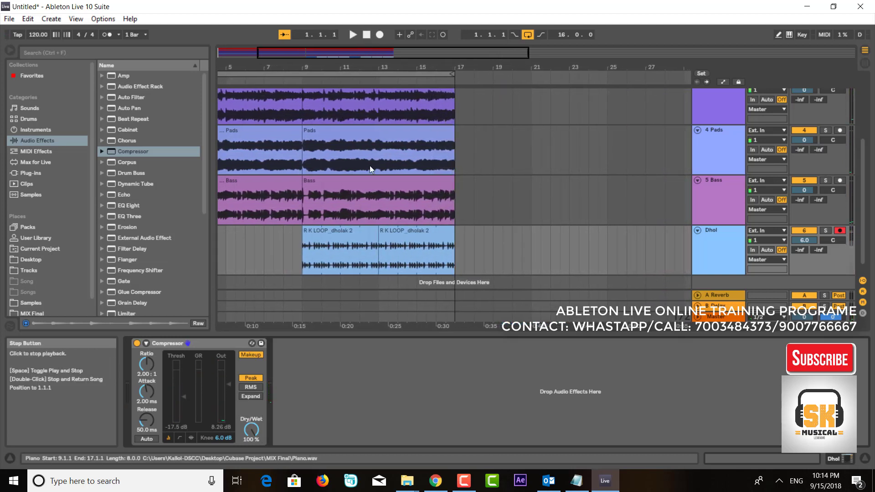
- Expand the Compressor's sidechain section and keep the Dhol track's device chain shown
{"action": "left_click", "coordinate": [147, 343]}
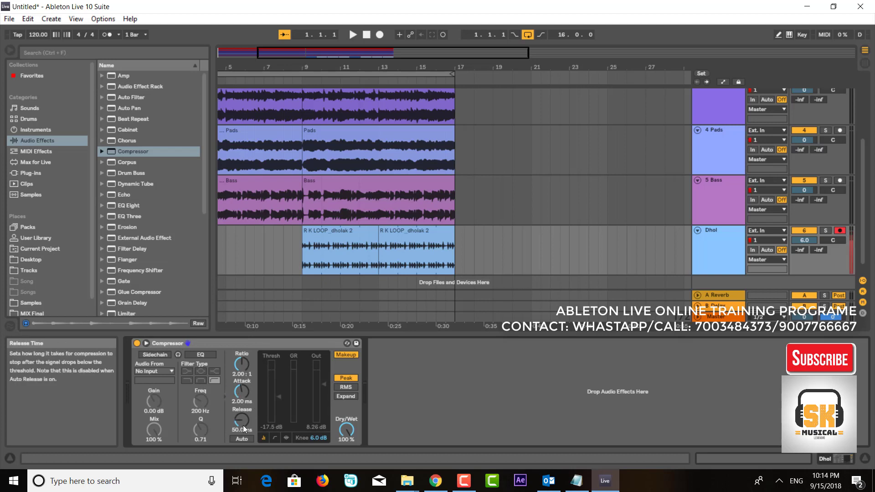
{"action": "left_click", "coordinate": [391, 301]}
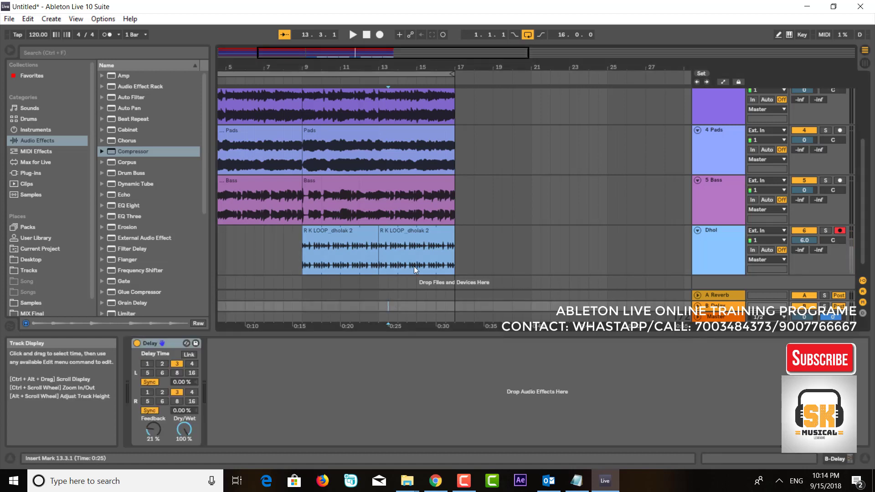
{"action": "left_click", "coordinate": [488, 253]}
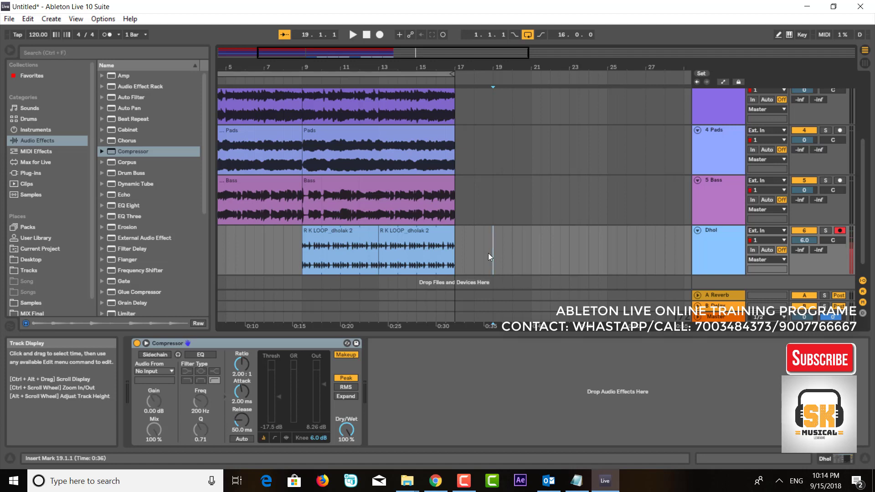
- Mute the Drum 2, Piano, Pads and Dhol tracks, leaving Drum 1 active
{"action": "scroll", "coordinate": [501, 215], "scroll_direction": "up", "scroll_amount": 5}
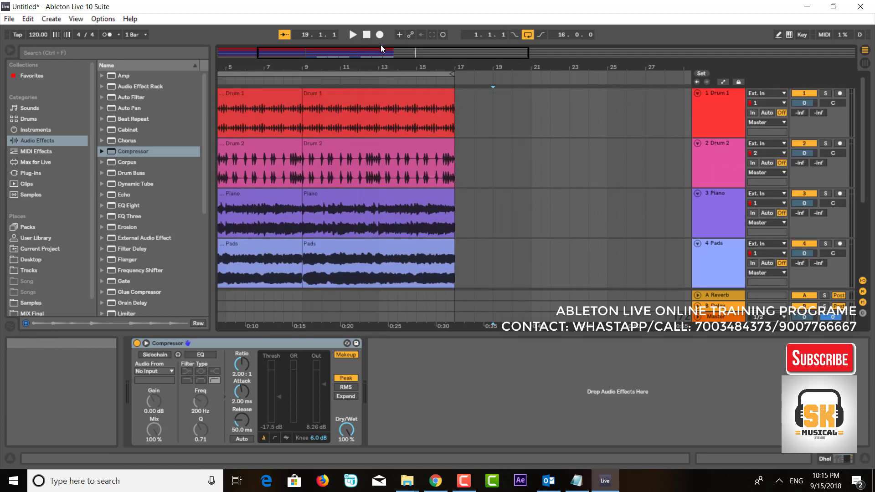
{"action": "left_click", "coordinate": [801, 93]}
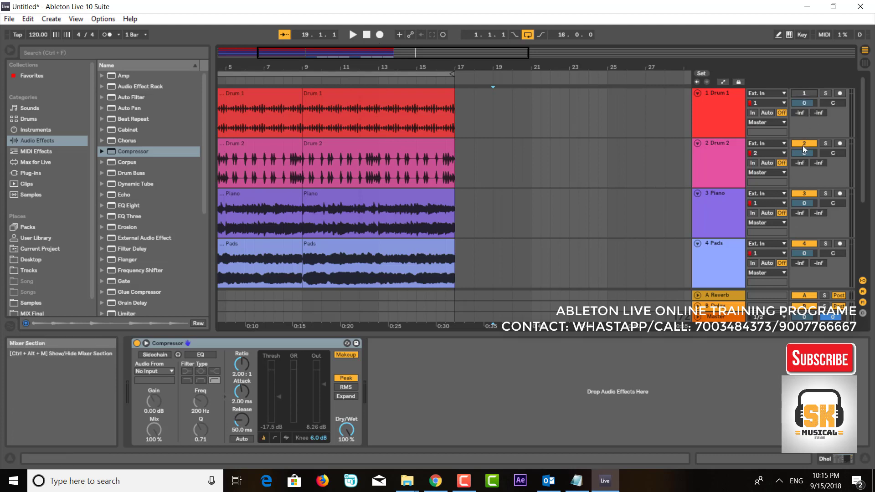
{"action": "left_click", "coordinate": [804, 93]}
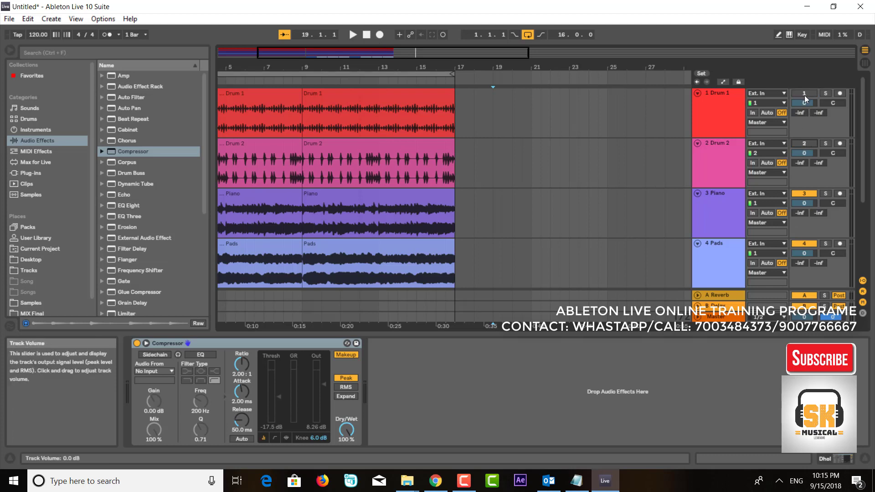
{"action": "left_click", "coordinate": [805, 194]}
{"action": "left_click", "coordinate": [803, 243]}
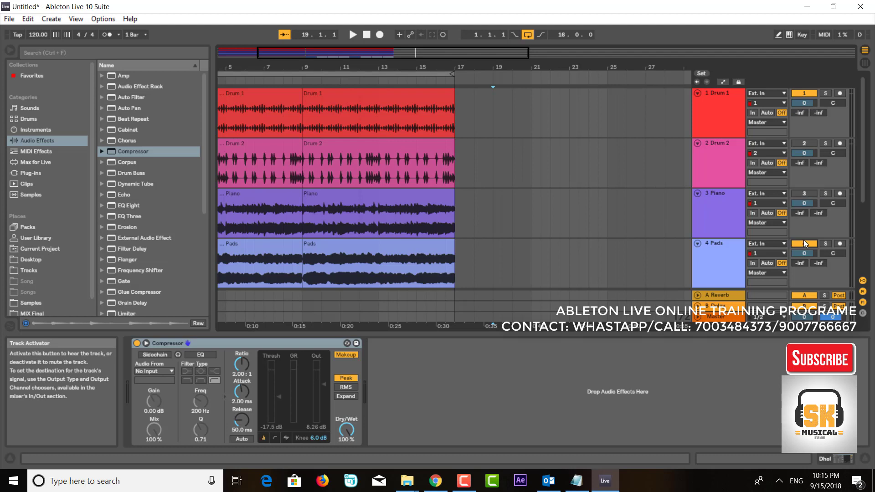
- Play the arrangement from the start and reactivate the Drum 2 and Dhol tracks during playback
{"action": "left_click", "coordinate": [351, 35]}
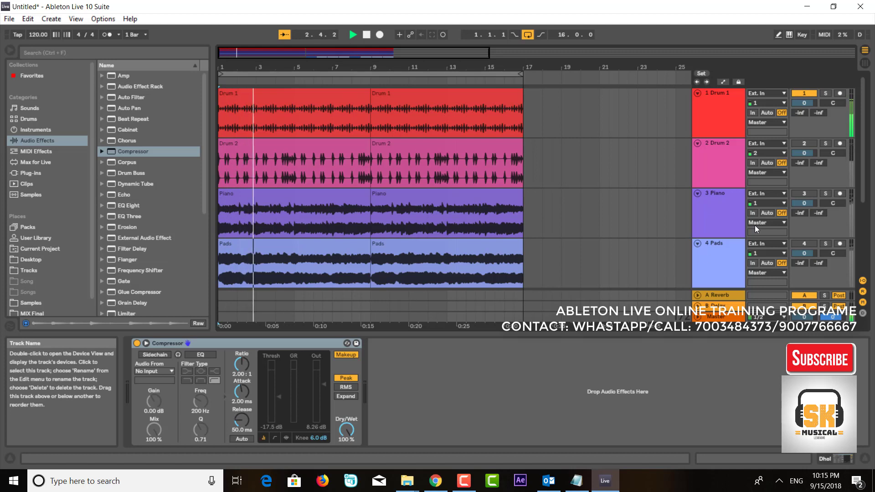
{"action": "left_click", "coordinate": [804, 143]}
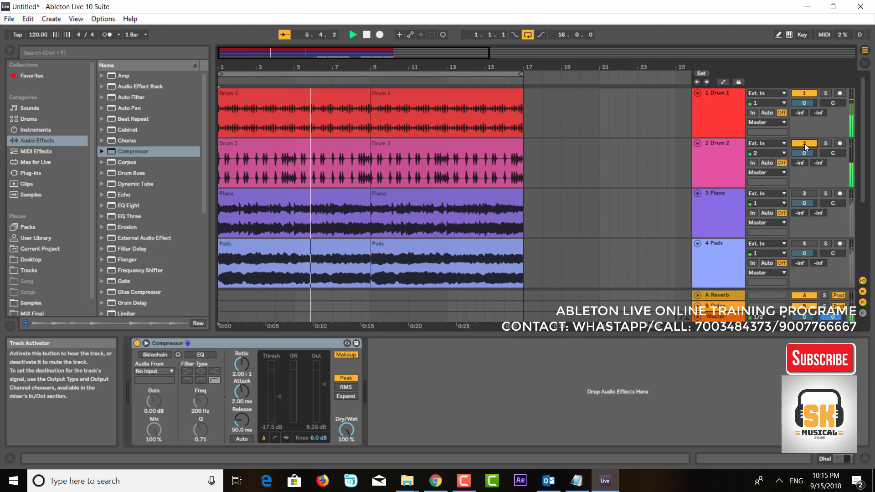
{"action": "scroll", "coordinate": [819, 262], "scroll_direction": "down", "scroll_amount": 4}
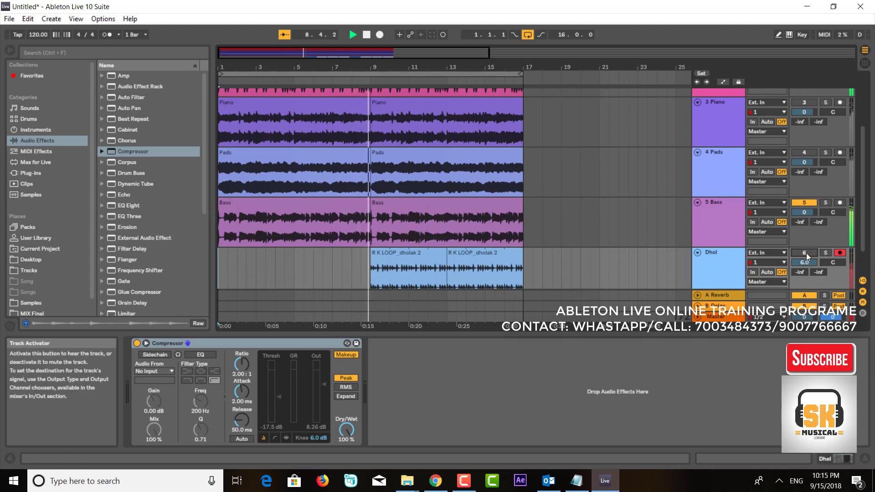
{"action": "scroll", "coordinate": [806, 253], "scroll_direction": "up", "scroll_amount": 2}
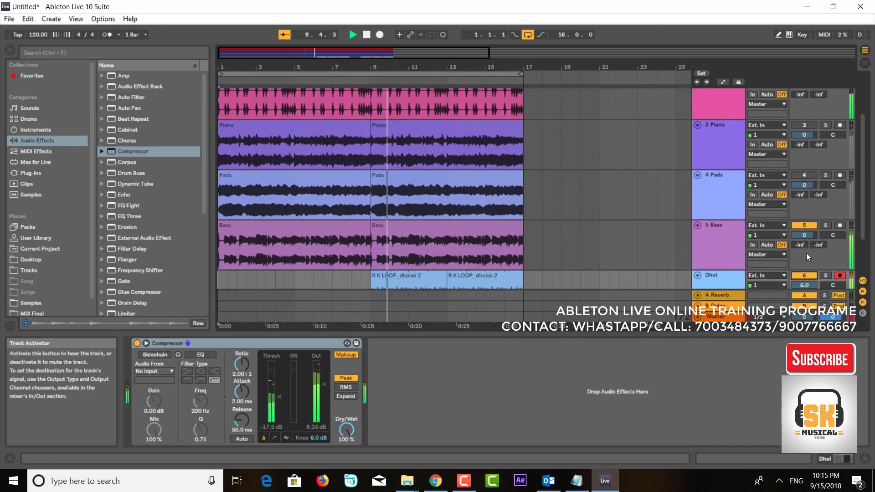
{"action": "scroll", "coordinate": [806, 253], "scroll_direction": "up", "scroll_amount": 3}
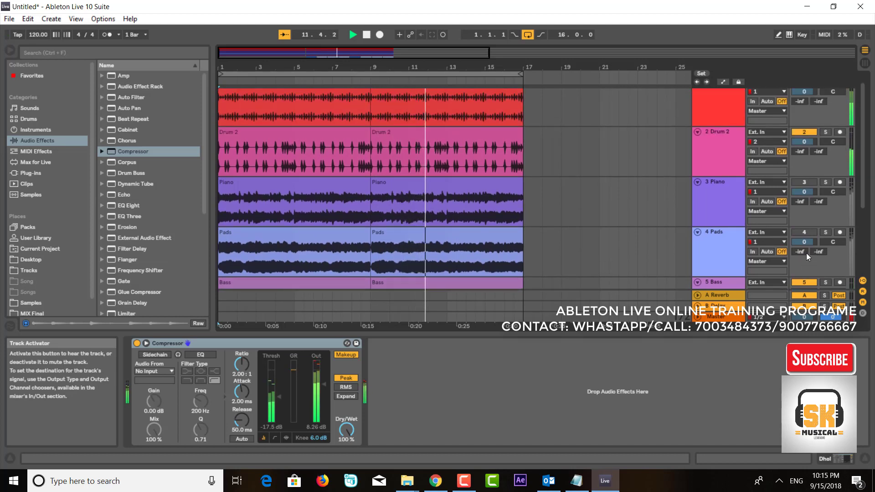
{"action": "scroll", "coordinate": [805, 253], "scroll_direction": "up", "scroll_amount": 1}
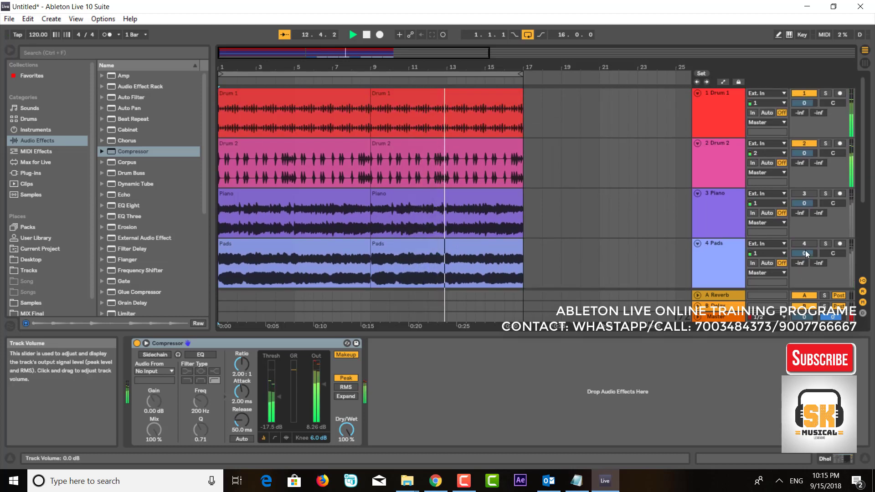
- Reactivate the Piano and Pads tracks while the arrangement plays, and stop playback
{"action": "left_click", "coordinate": [803, 192]}
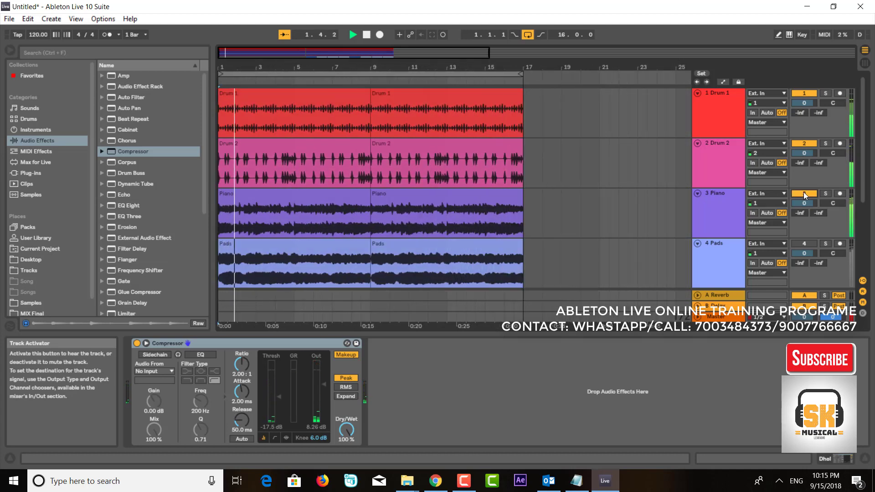
{"action": "left_click", "coordinate": [805, 244]}
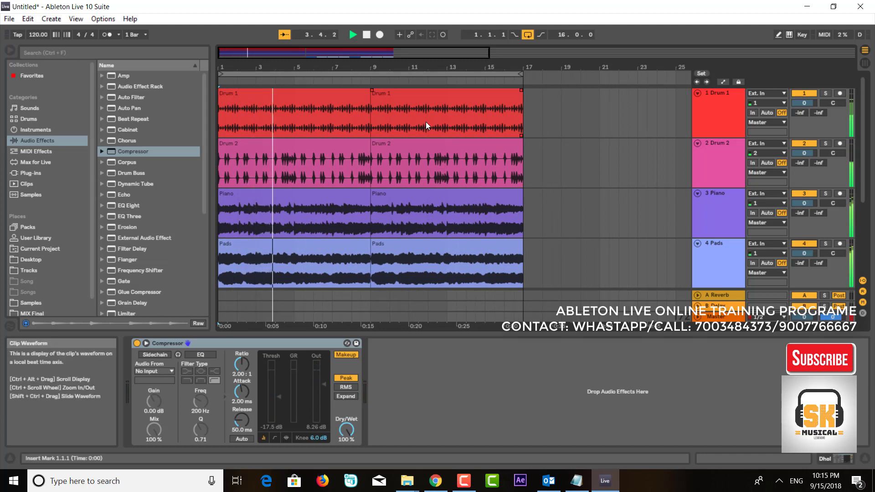
{"action": "scroll", "coordinate": [425, 121], "scroll_direction": "down", "scroll_amount": 2}
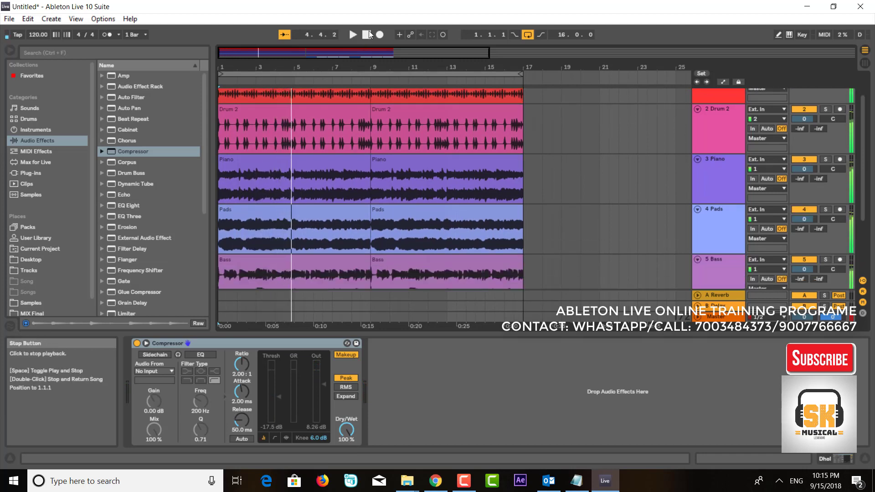
{"action": "left_click", "coordinate": [366, 35]}
- Select all clips on every track of the arrangement, from bar 1 to the end of the Dhol loops
{"action": "left_click", "coordinate": [415, 248]}
{"action": "scroll", "coordinate": [430, 239], "scroll_direction": "down", "scroll_amount": 3}
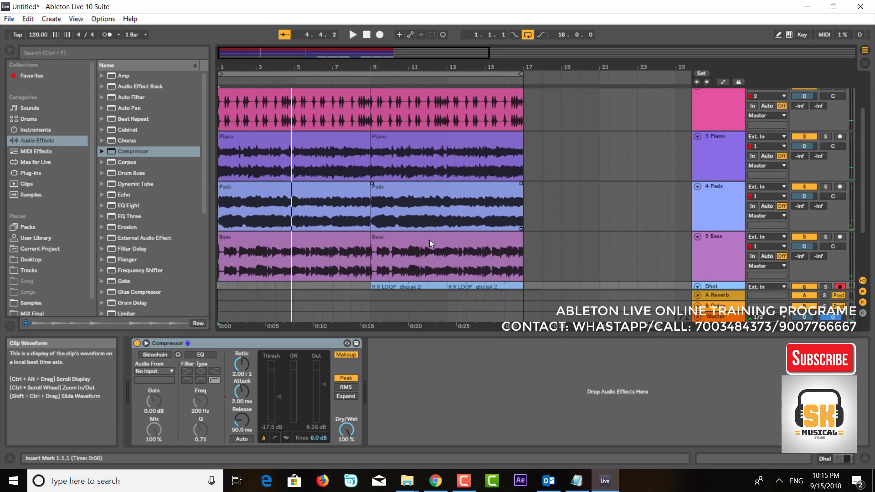
{"action": "scroll", "coordinate": [429, 240], "scroll_direction": "down", "scroll_amount": 1}
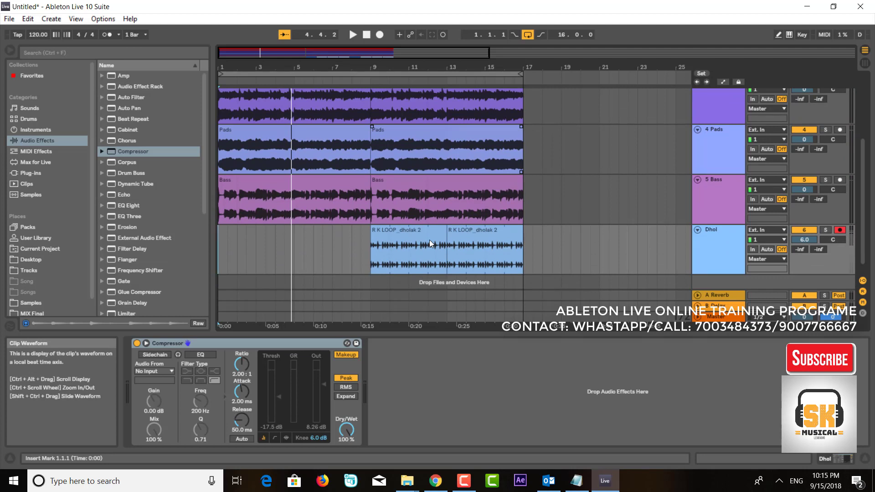
{"action": "left_click", "coordinate": [429, 240]}
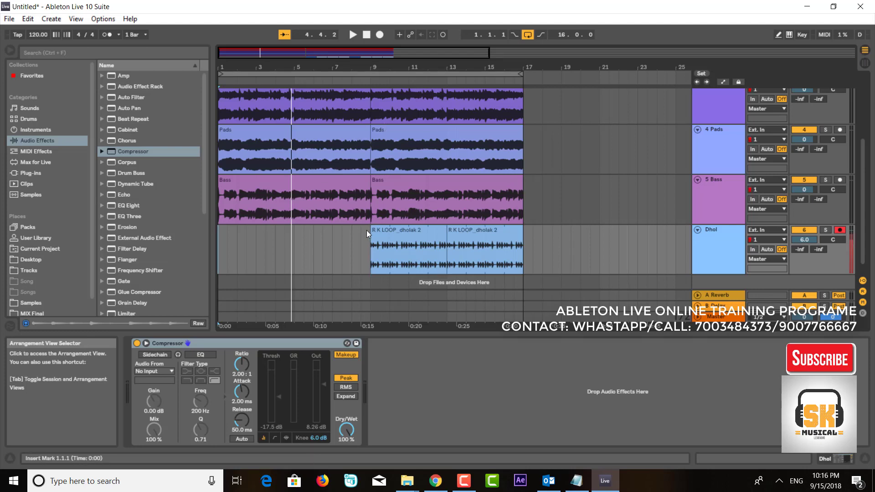
{"action": "left_click", "coordinate": [334, 234]}
{"action": "key", "text": "ctrl+a"}
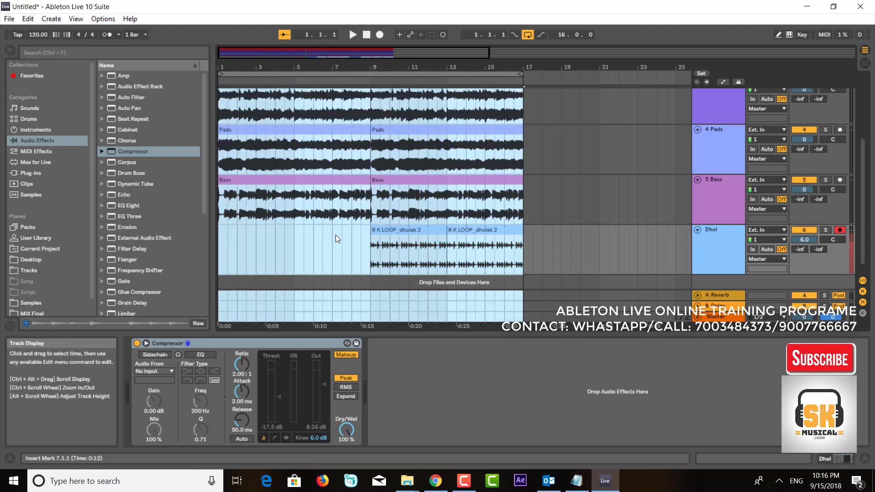
- Open the audio export settings for the Master track, check the available file types and keep WAV
{"action": "left_click", "coordinate": [10, 19]}
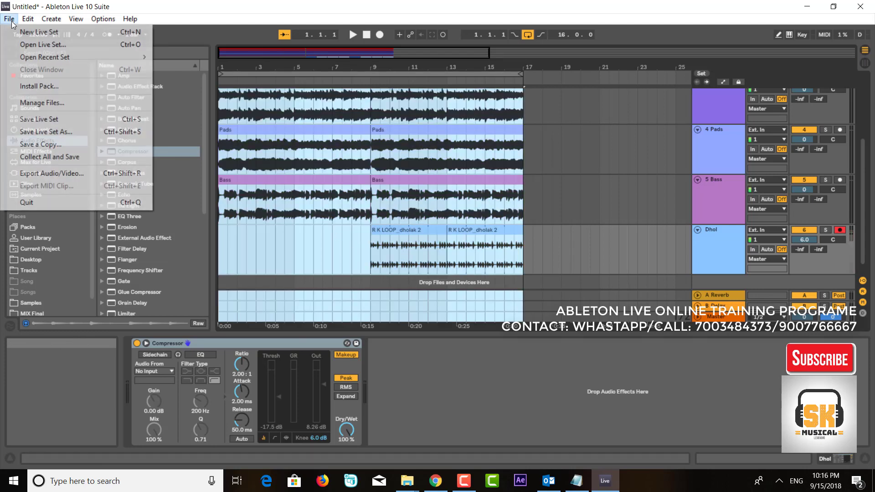
{"action": "left_click", "coordinate": [89, 173]}
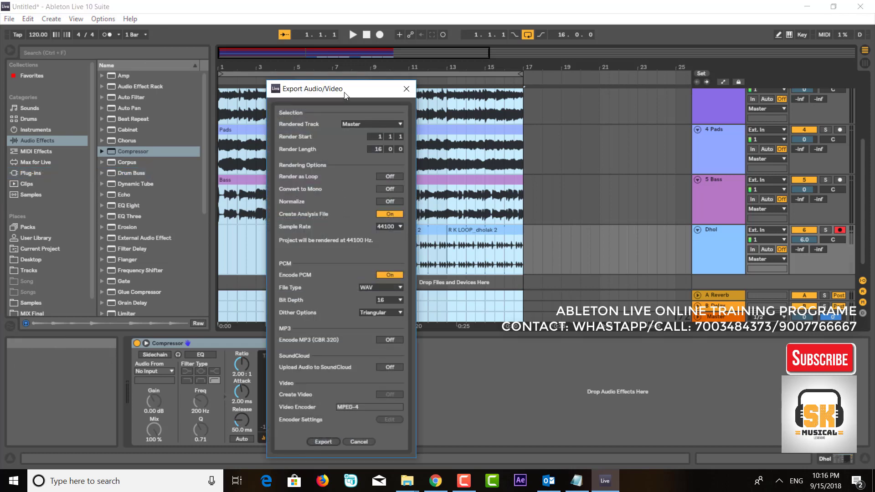
{"action": "left_click_drag", "start_coordinate": [345, 95], "coordinate": [448, 51]}
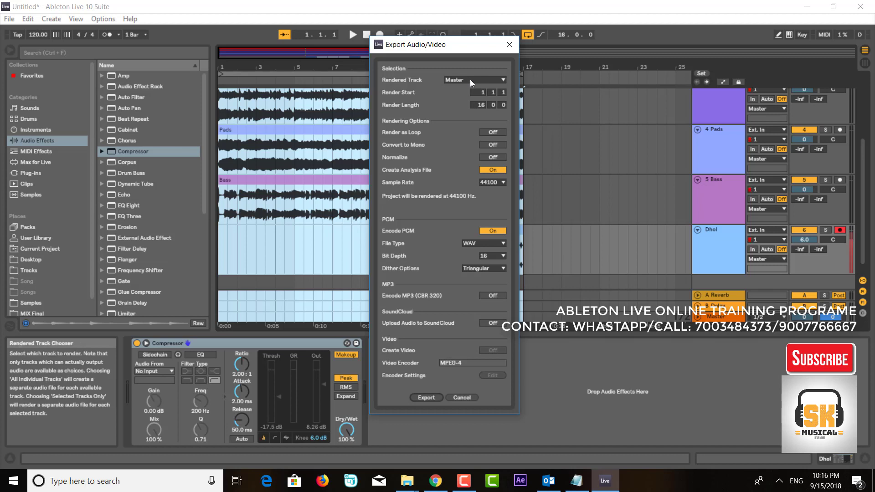
{"action": "left_click", "coordinate": [480, 245]}
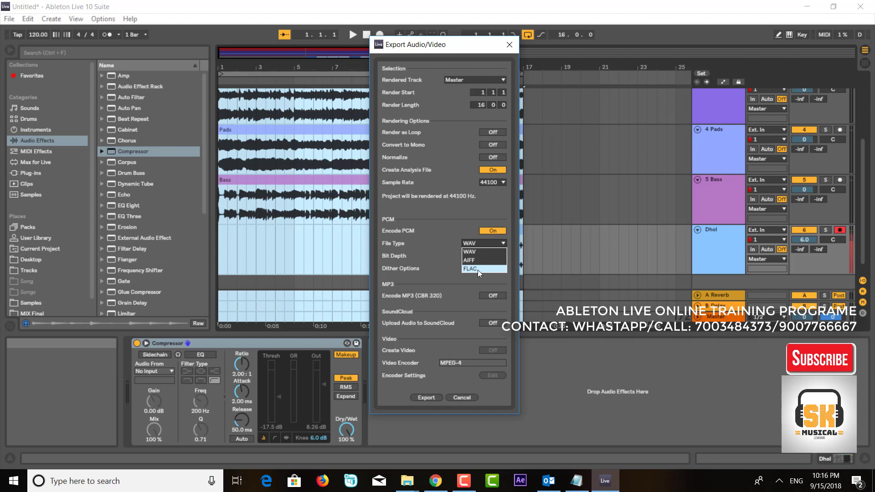
{"action": "left_click", "coordinate": [433, 252]}
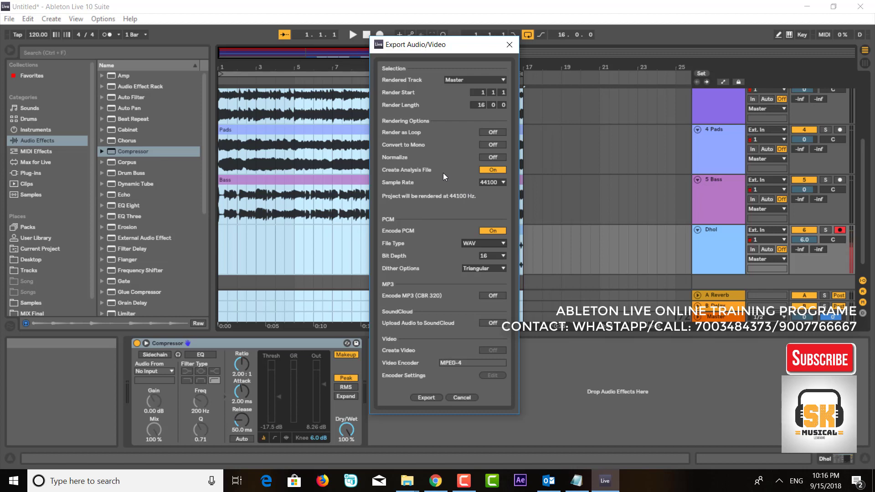
- Export the arrangement as a WAV file named Final Mix into the New Project folder of Song A
{"action": "left_click", "coordinate": [424, 399]}
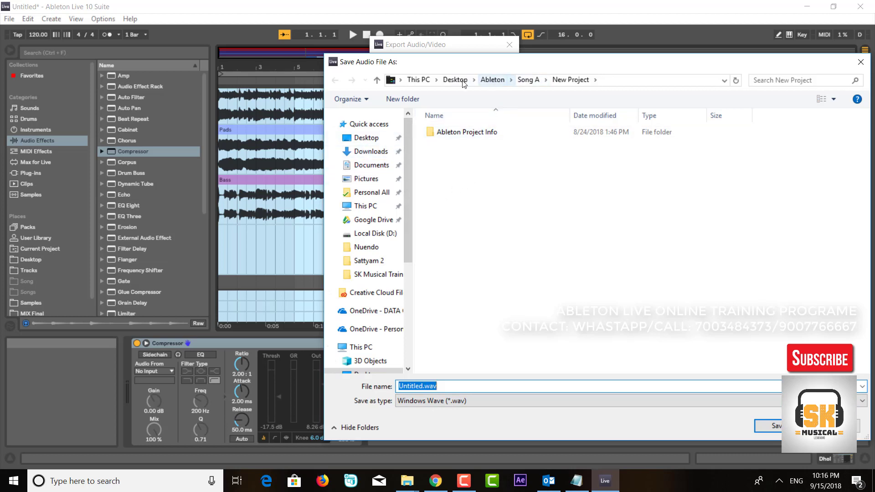
{"action": "left_click", "coordinate": [574, 81]}
{"action": "left_click", "coordinate": [475, 382]}
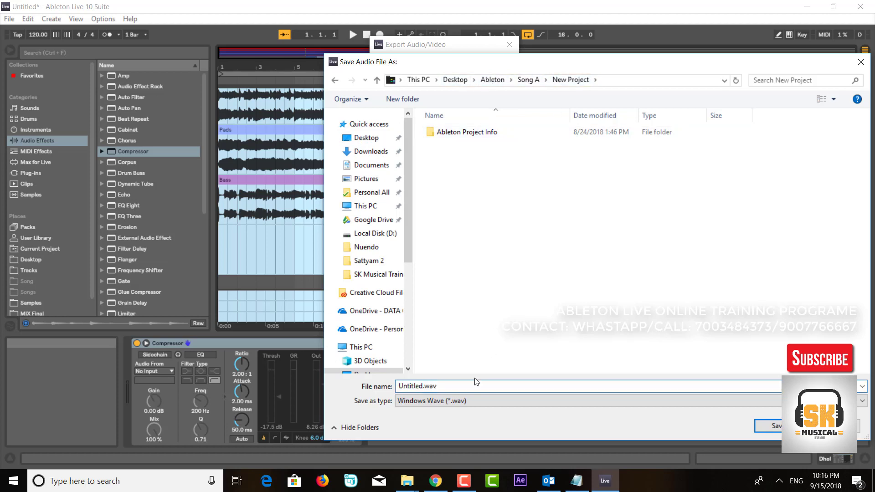
{"action": "double_click", "coordinate": [436, 386]}
{"action": "type", "text": "Final Mix"}
{"action": "left_click", "coordinate": [772, 427]}
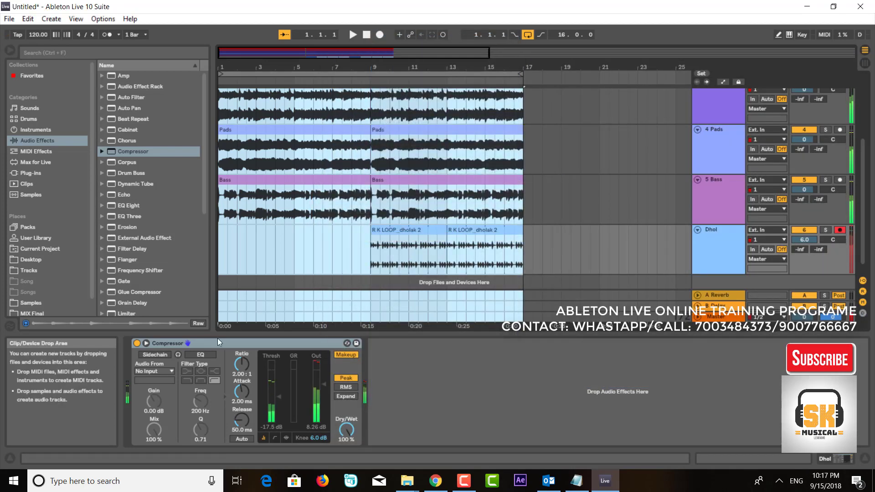
- Add the New Project folder from Desktop > Ableton > Song A to the browser's Places
{"action": "scroll", "coordinate": [40, 286], "scroll_direction": "down", "scroll_amount": 1}
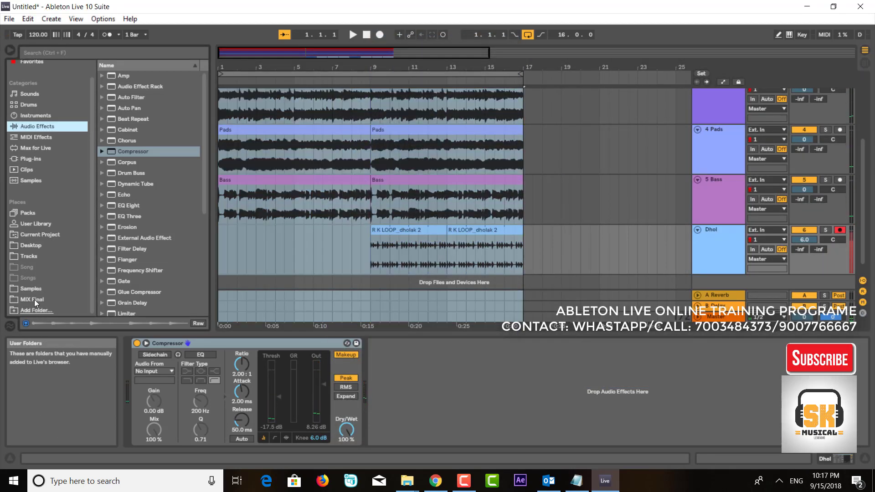
{"action": "left_click", "coordinate": [34, 299]}
{"action": "left_click", "coordinate": [37, 311]}
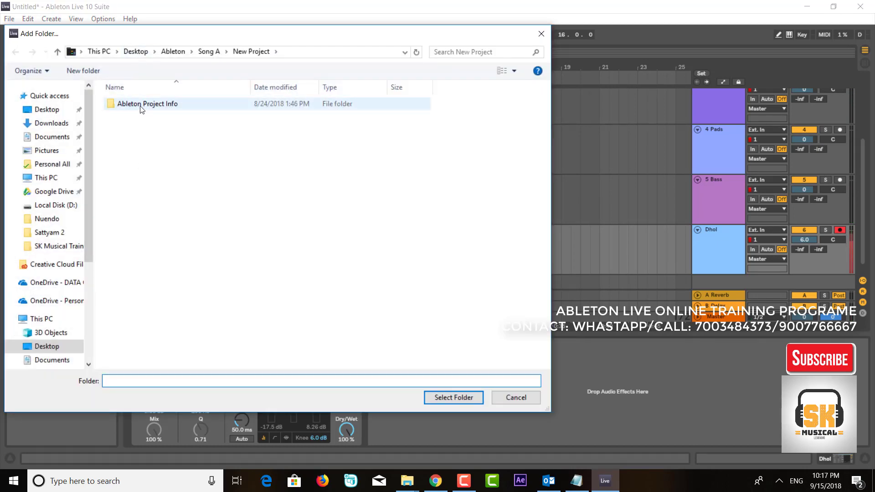
{"action": "left_click", "coordinate": [209, 51]}
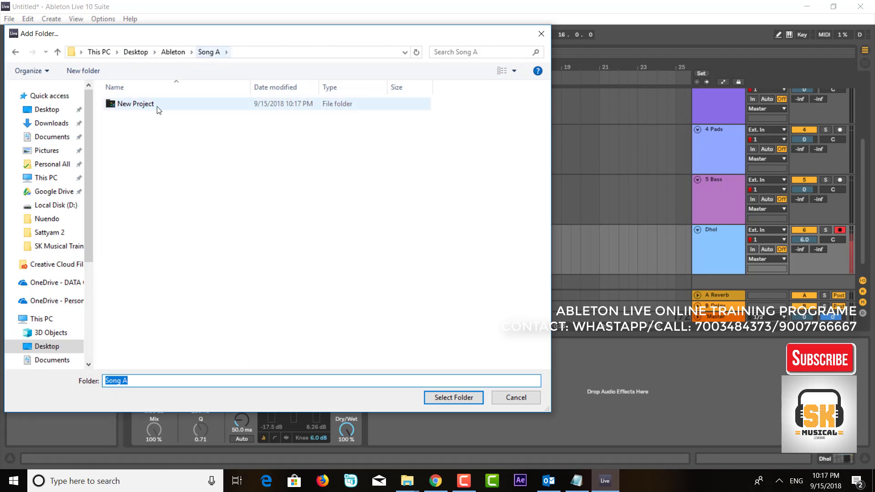
{"action": "double_click", "coordinate": [144, 108]}
{"action": "left_click", "coordinate": [145, 108]}
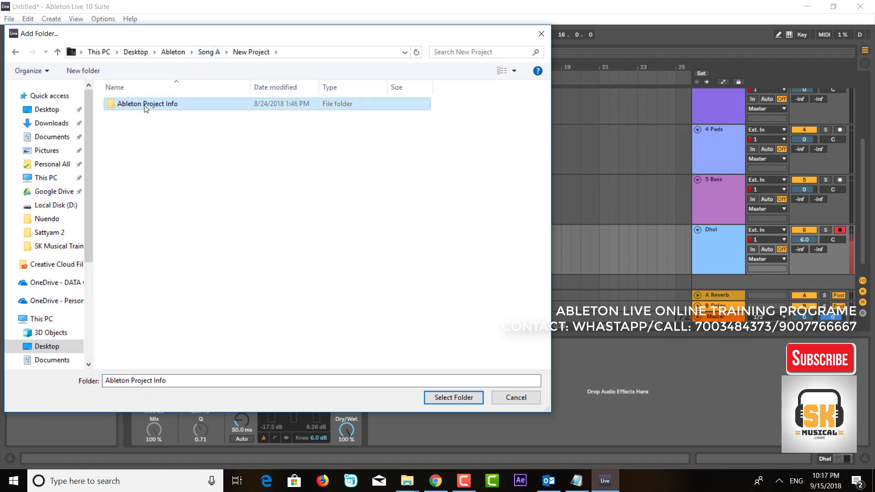
{"action": "double_click", "coordinate": [145, 108]}
{"action": "left_click", "coordinate": [246, 52]}
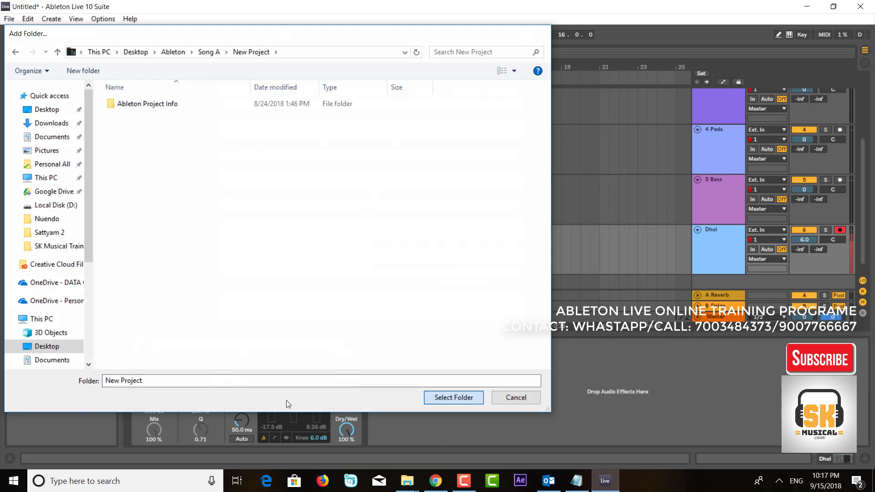
{"action": "key", "text": "Return"}
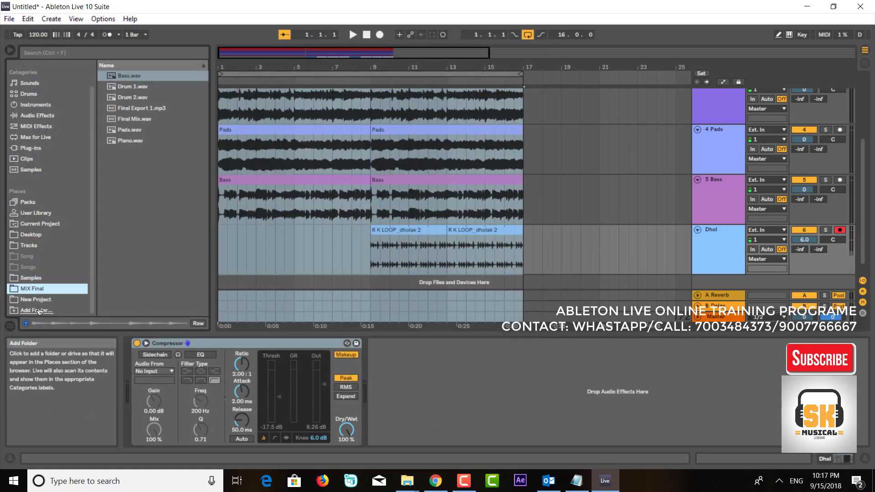
- Preview Final Mix.wav from the New Project folder in the browser, and switch file previewing off
{"action": "left_click", "coordinate": [37, 299]}
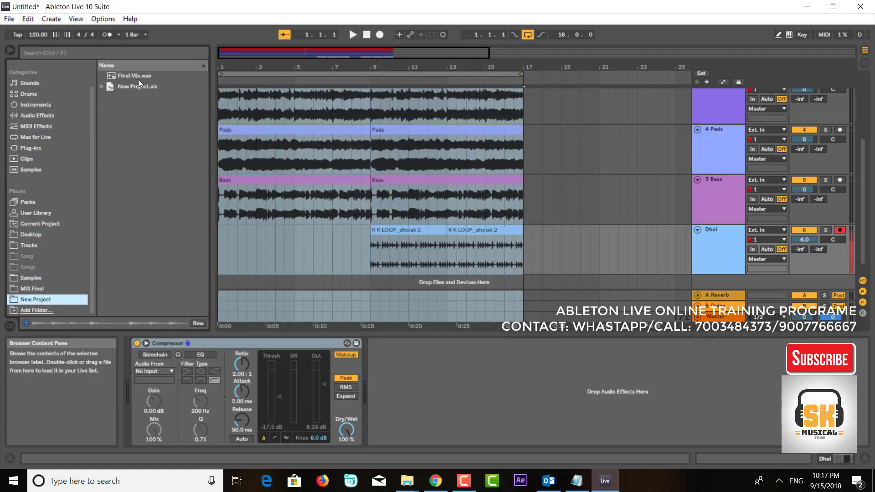
{"action": "left_click", "coordinate": [138, 75]}
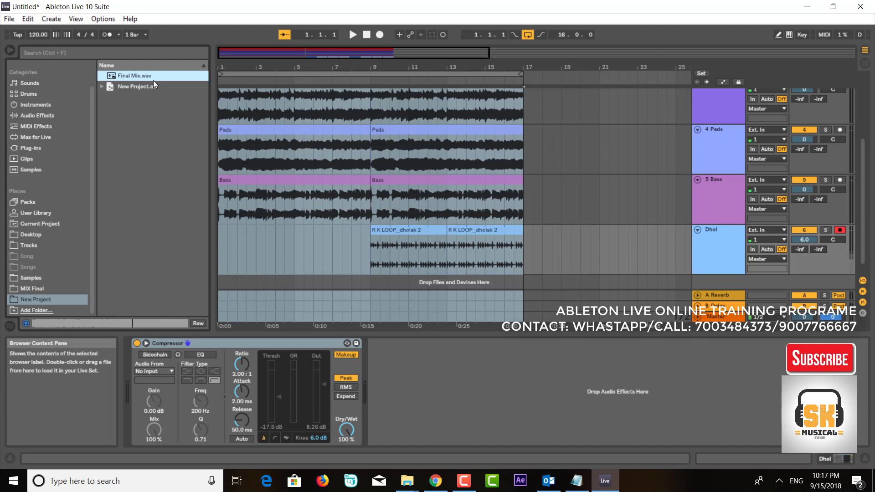
{"action": "left_click", "coordinate": [367, 37]}
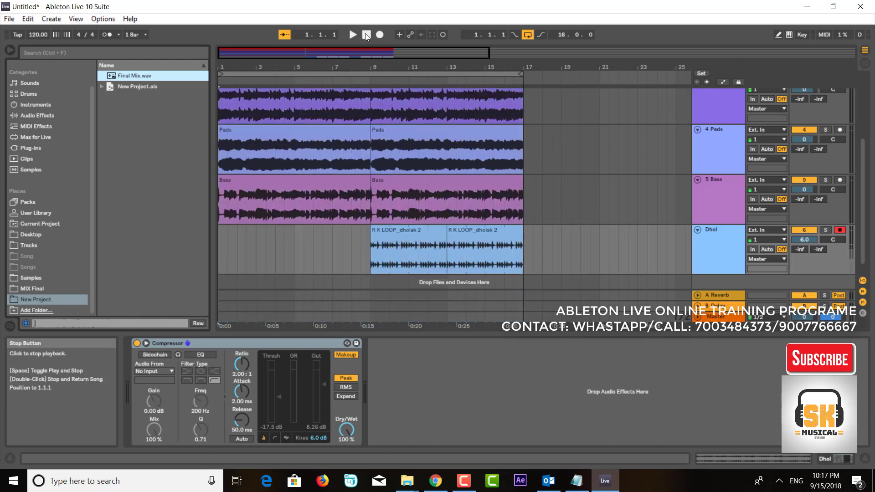
{"action": "left_click", "coordinate": [367, 37]}
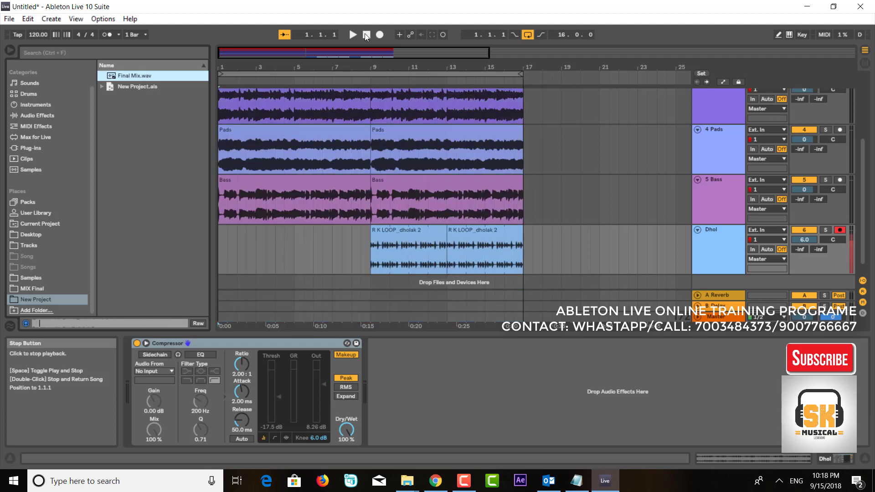
{"action": "left_click", "coordinate": [26, 323]}
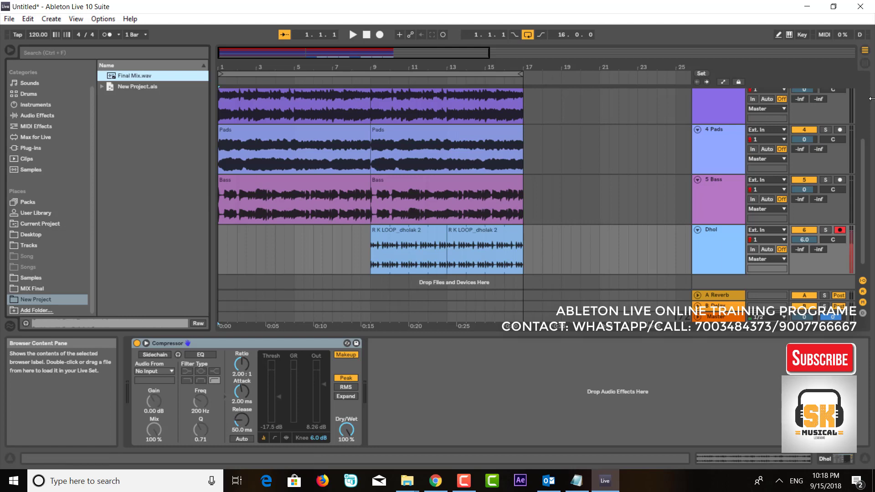
- Switch to Session View and set the Master export's render length to 16.1.1 in the audio export settings
{"action": "left_click", "coordinate": [864, 63]}
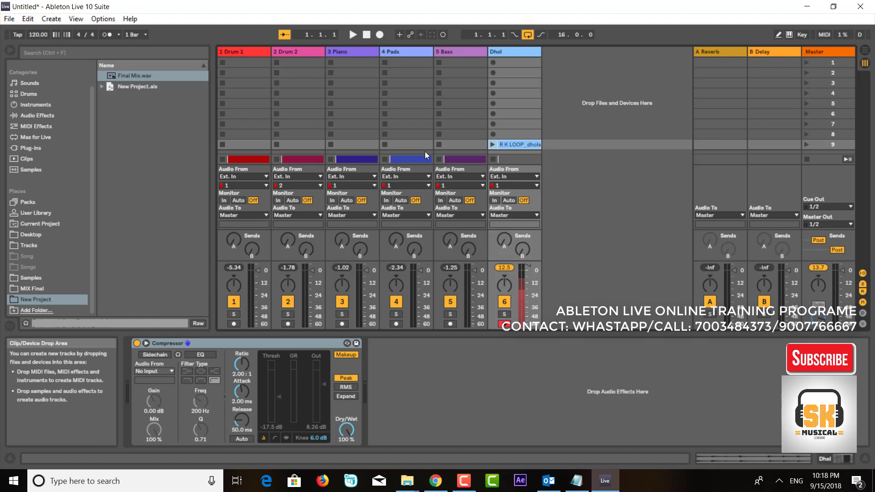
{"action": "left_click", "coordinate": [9, 19]}
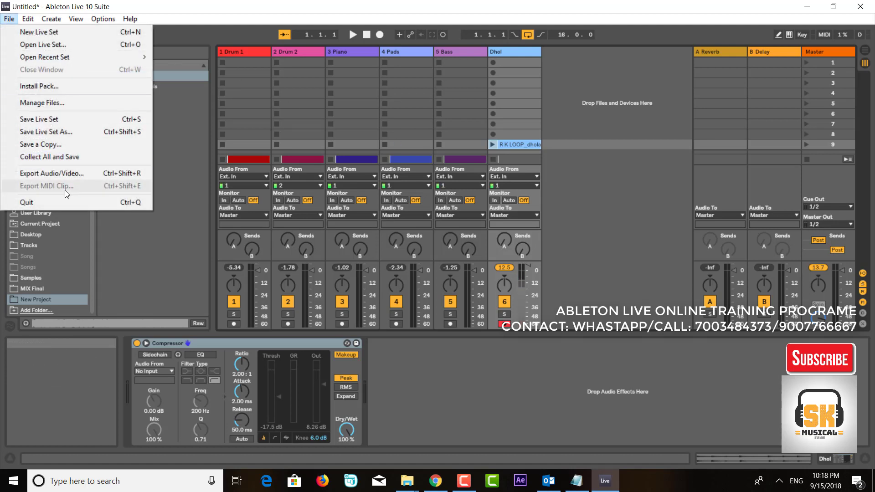
{"action": "left_click", "coordinate": [68, 173]}
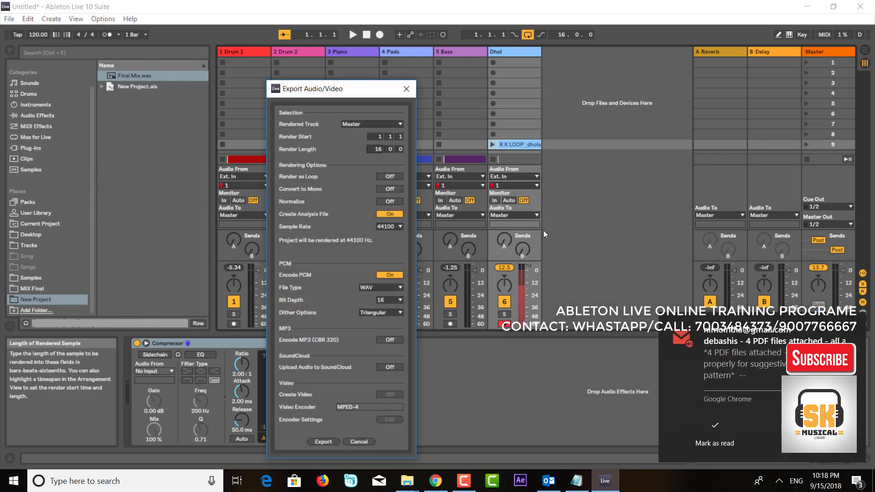
{"action": "left_click", "coordinate": [361, 157]}
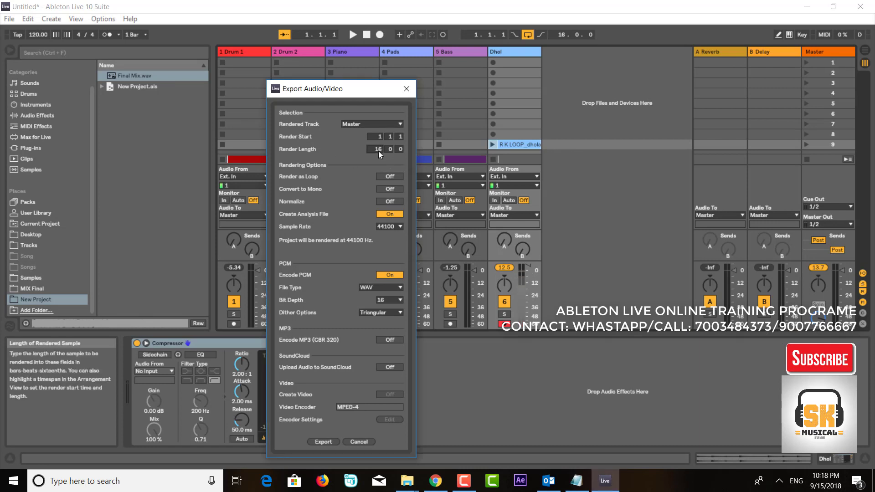
{"action": "left_click_drag", "start_coordinate": [378, 151], "coordinate": [378, 142]}
{"action": "left_click_drag", "start_coordinate": [379, 151], "coordinate": [379, 127]}
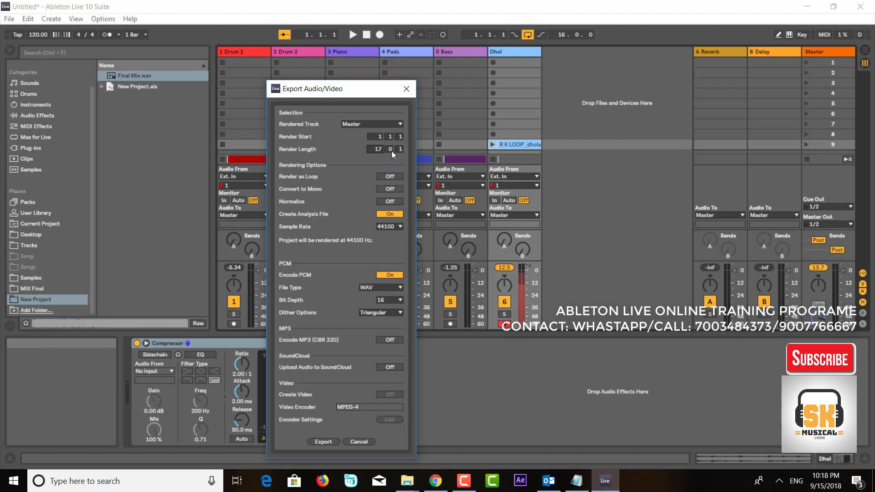
{"action": "left_click", "coordinate": [391, 150]}
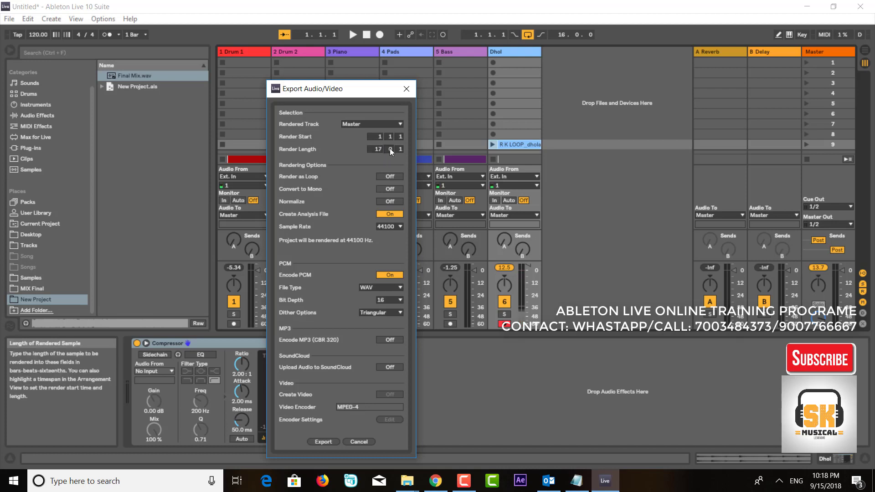
{"action": "left_click_drag", "start_coordinate": [378, 149], "coordinate": [389, 149]}
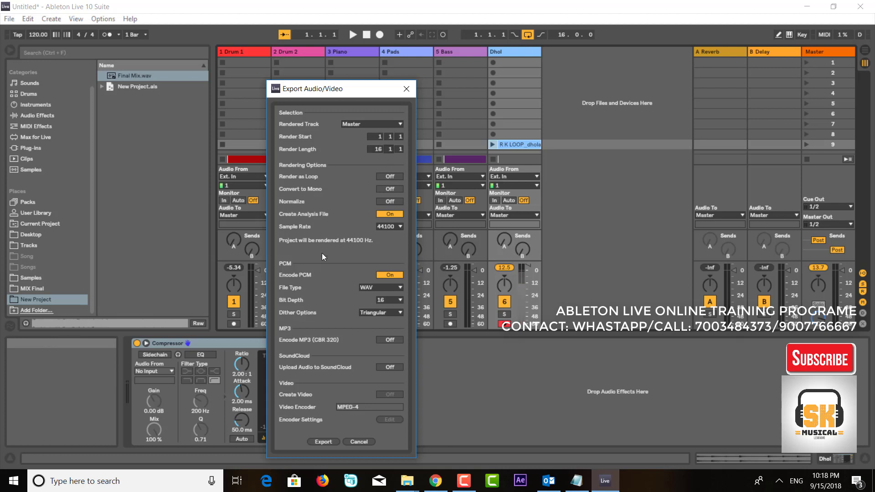
- Export the audio as a WAV file named Final Mix_2 into the New Project folder of Song A
{"action": "left_click", "coordinate": [323, 441]}
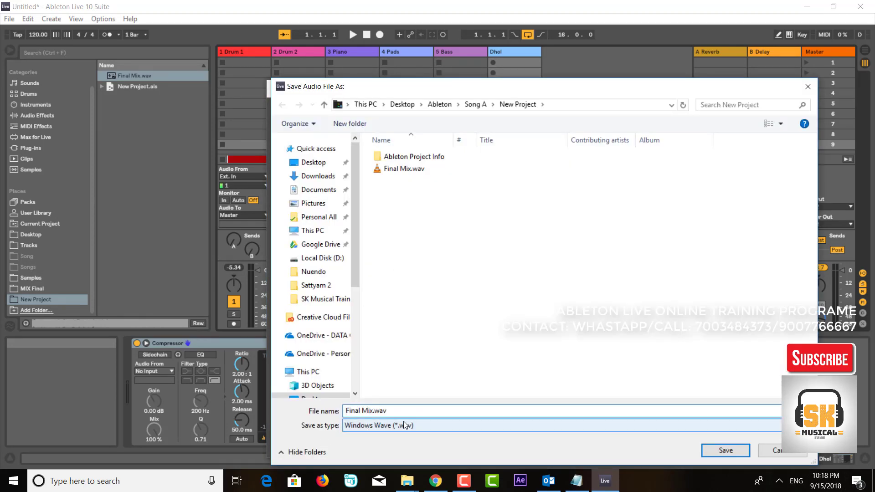
{"action": "type", "text": "_1"}
{"action": "key", "text": "BackSpace"}
{"action": "type", "text": "2"}
{"action": "key", "text": "Return"}
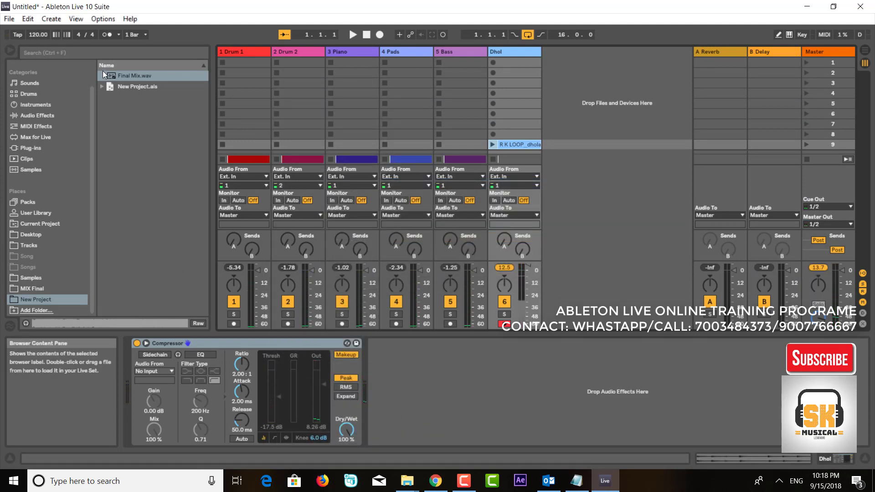
- Reload the New Project folder in the browser, place Final Mix_2.wav in Drum 1's third clip slot and launch it
{"action": "left_click", "coordinate": [31, 298]}
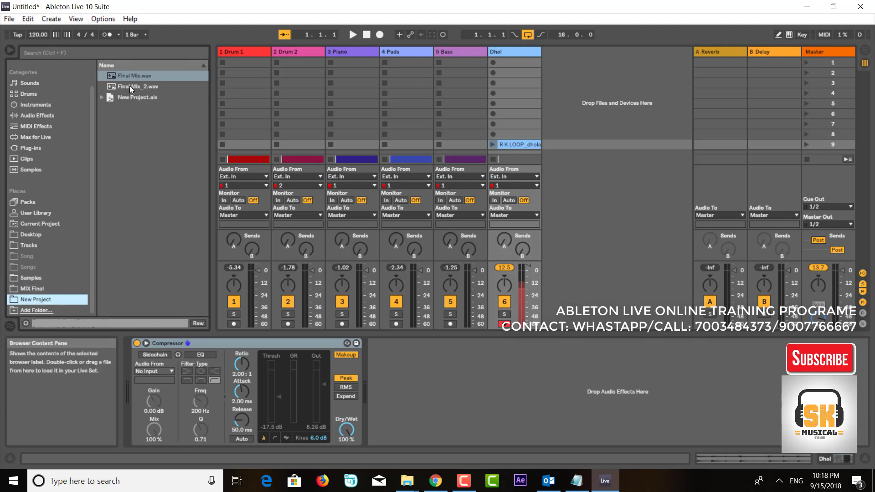
{"action": "left_click", "coordinate": [32, 285]}
{"action": "left_click", "coordinate": [34, 297]}
{"action": "left_click_drag", "start_coordinate": [127, 89], "coordinate": [223, 83]}
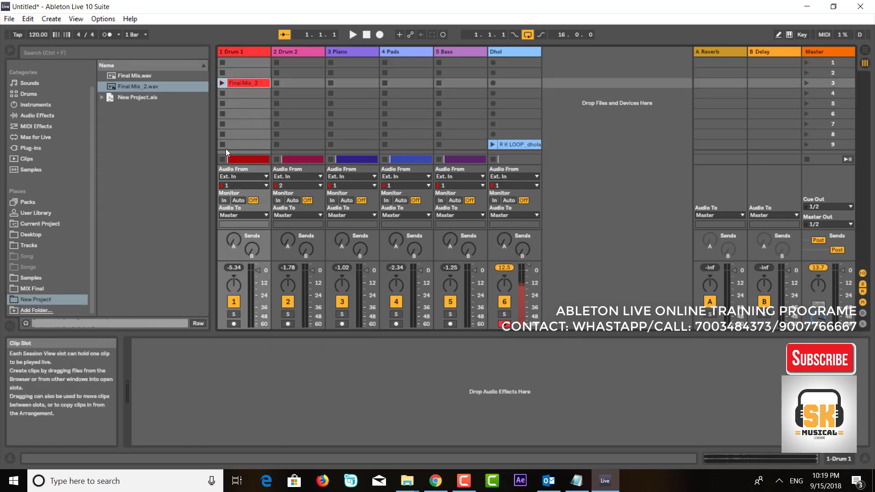
{"action": "left_click", "coordinate": [218, 84]}
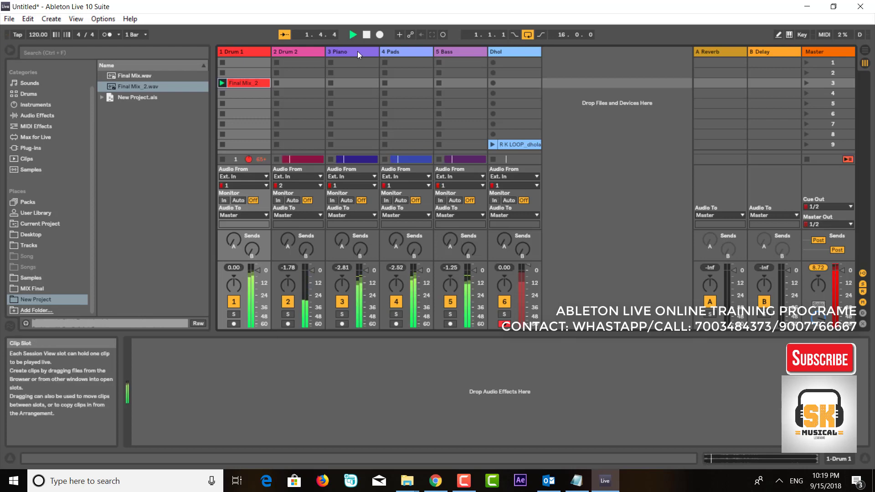
- Delete all clips on every track in the Arrangement View from bar 1 to bar 18
{"action": "key", "text": "Tab"}
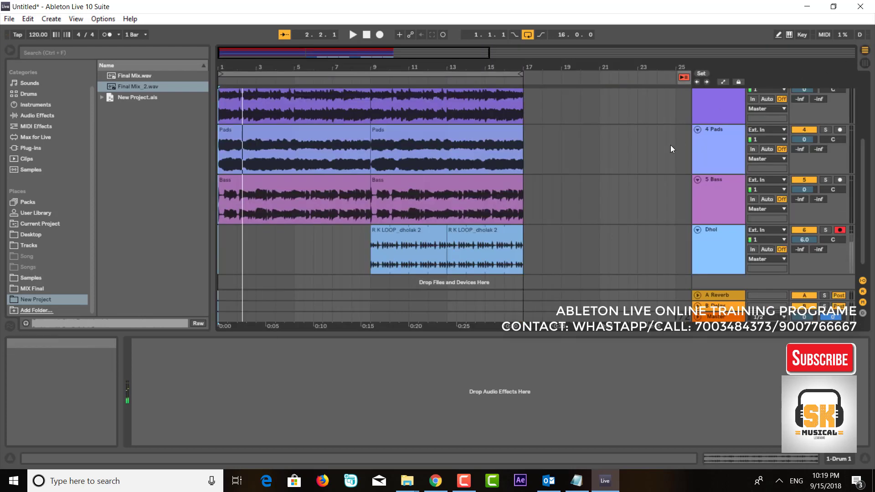
{"action": "scroll", "coordinate": [539, 264], "scroll_direction": "down", "scroll_amount": 1}
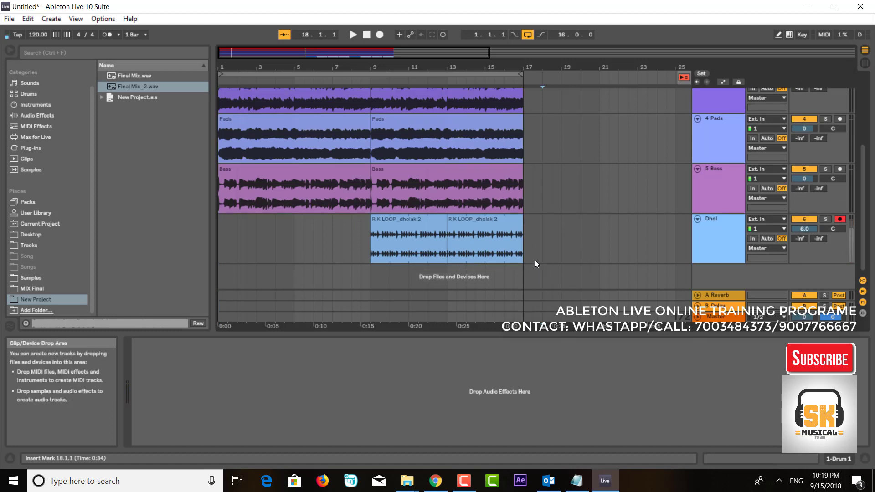
{"action": "left_click_drag", "start_coordinate": [534, 260], "coordinate": [175, 60]}
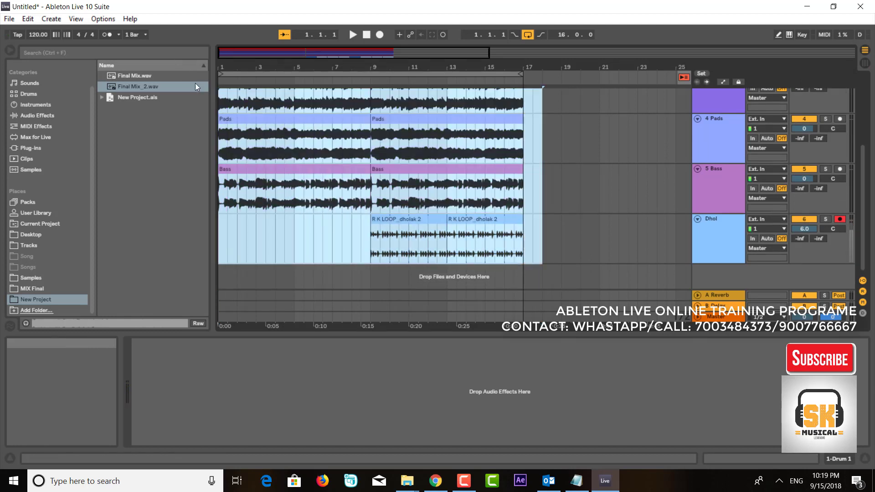
{"action": "right_click", "coordinate": [316, 141]}
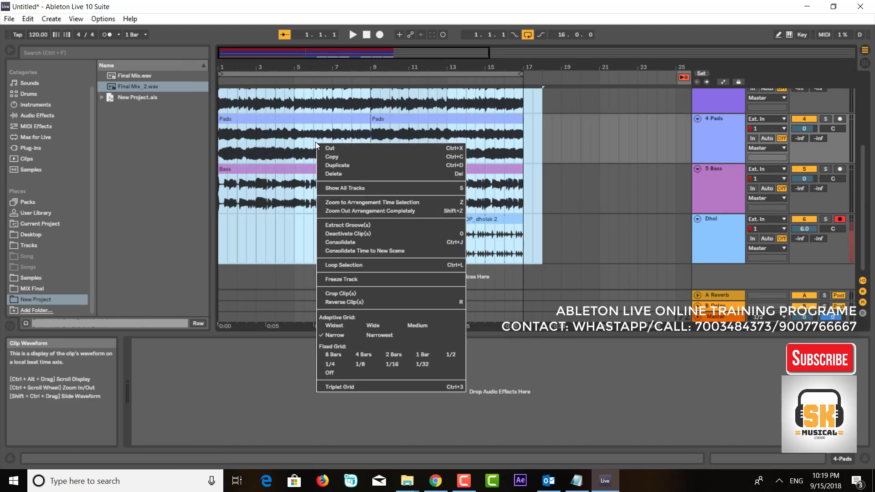
{"action": "left_click", "coordinate": [583, 227]}
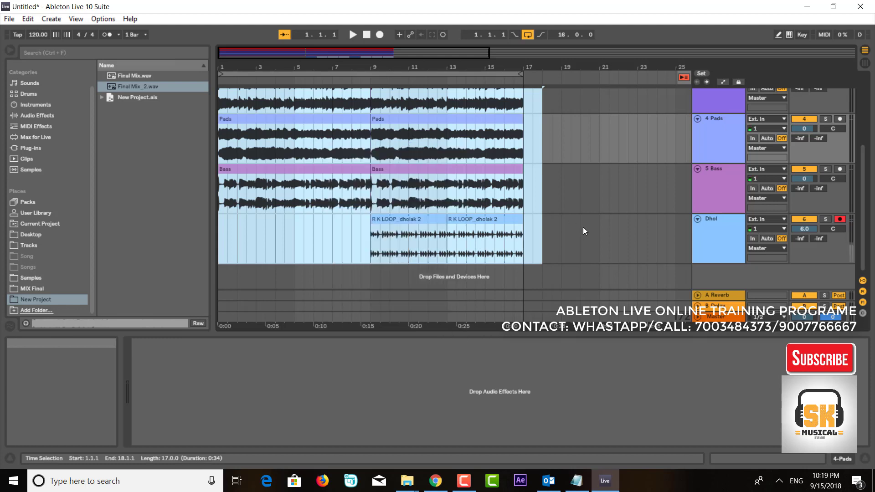
{"action": "key", "text": "Delete"}
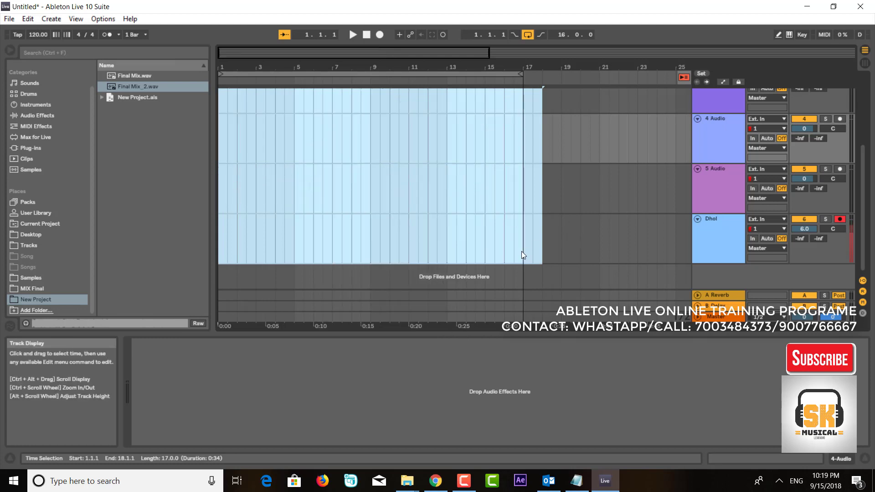
{"action": "scroll", "coordinate": [474, 259], "scroll_direction": "up", "scroll_amount": 5}
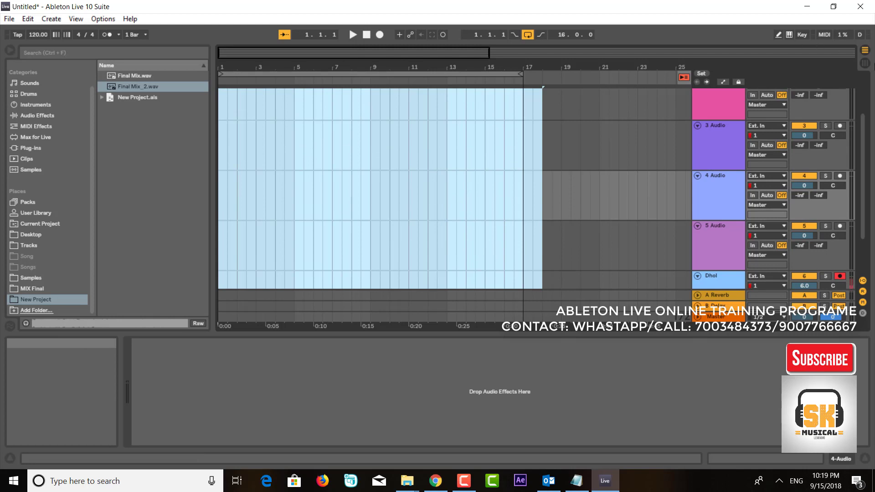
- Play the Final Mix_2 clip in Session View, add the dholak loop clip on the Dhol track, and stop playback
{"action": "key", "text": "Tab"}
{"action": "left_click", "coordinate": [220, 82]}
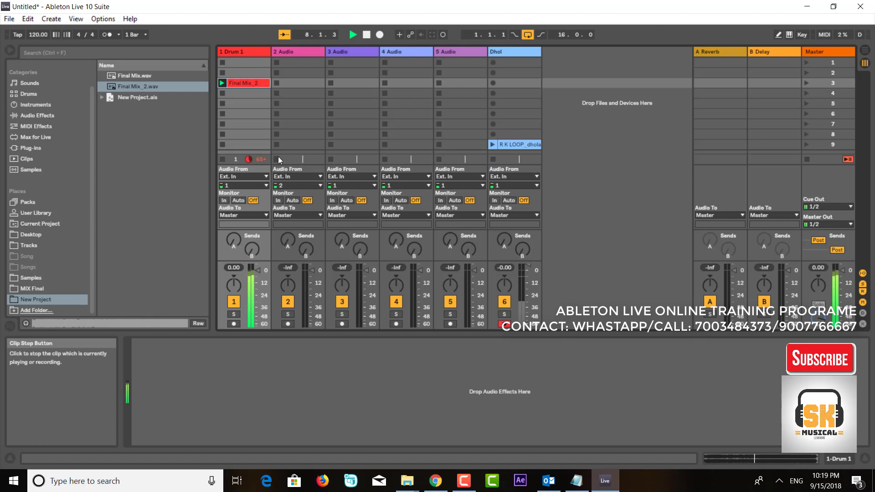
{"action": "left_click", "coordinate": [492, 144]}
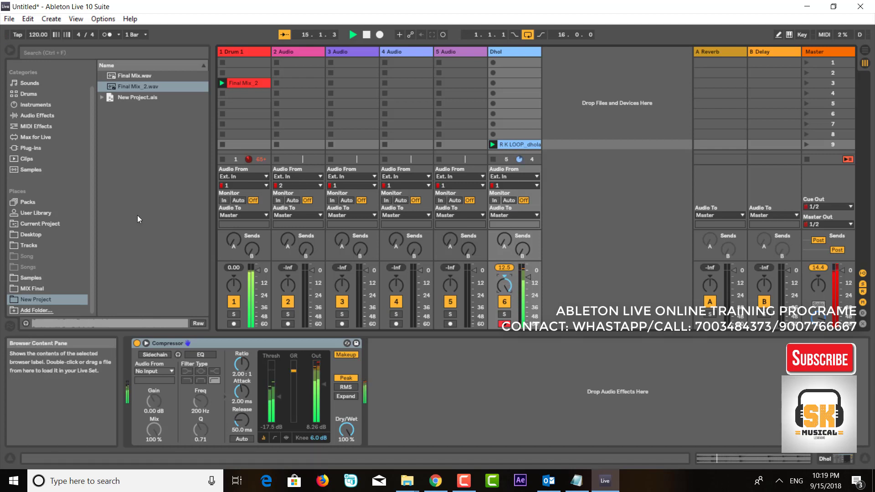
{"action": "left_click", "coordinate": [364, 35]}
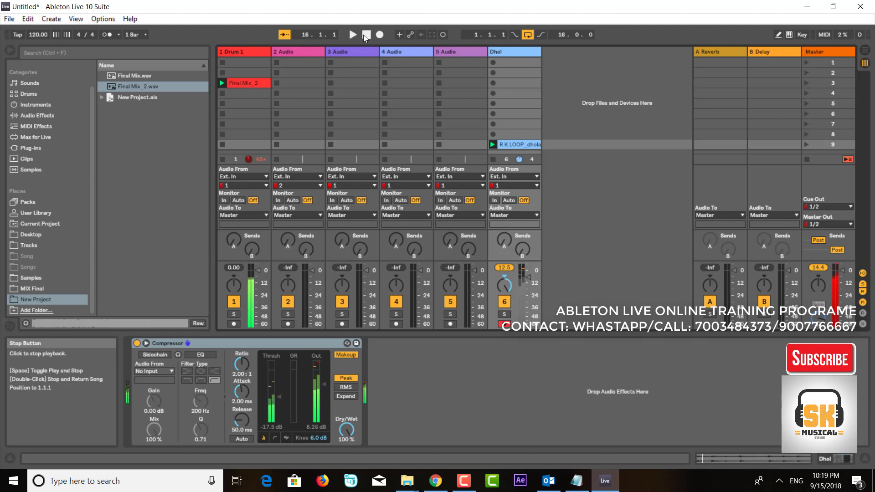